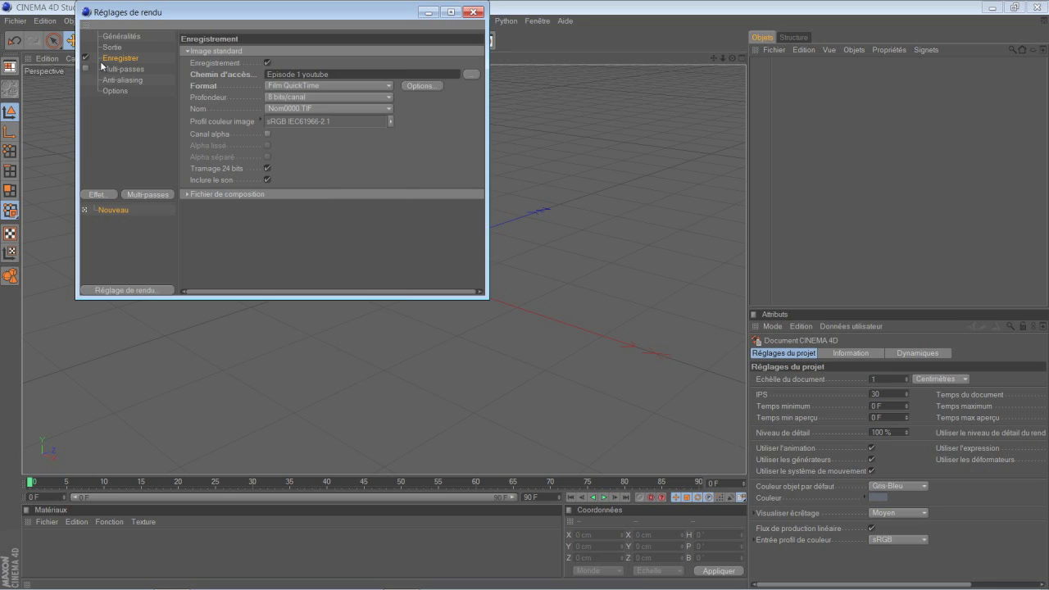
Set the render anti-aliasing to Au mieux with a minimum level of 2x2 and close the render settings.
click(136, 80)
click(295, 51)
click(304, 87)
click(300, 97)
click(298, 122)
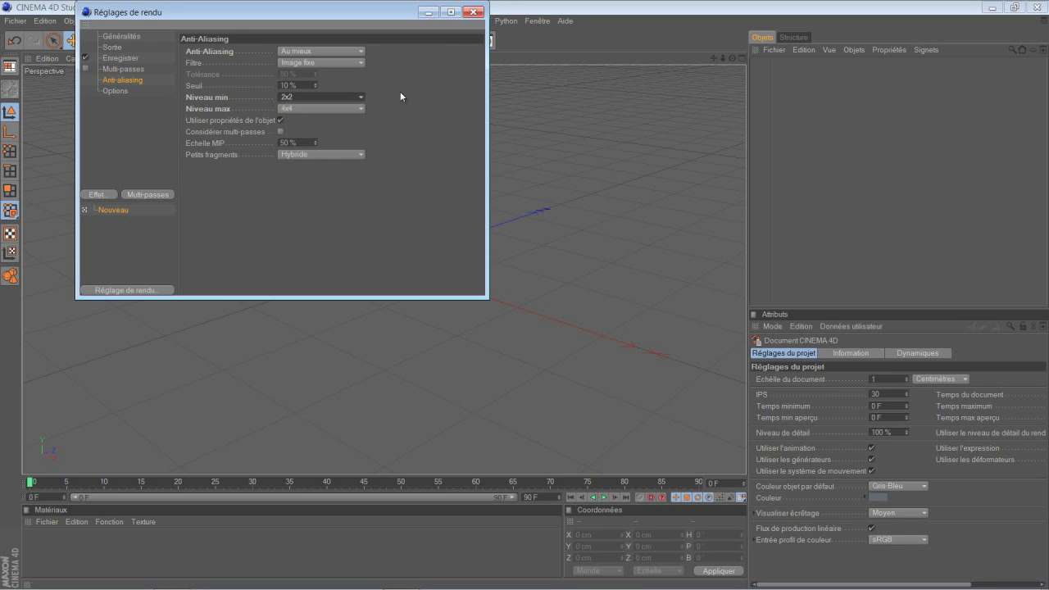
click(473, 12)
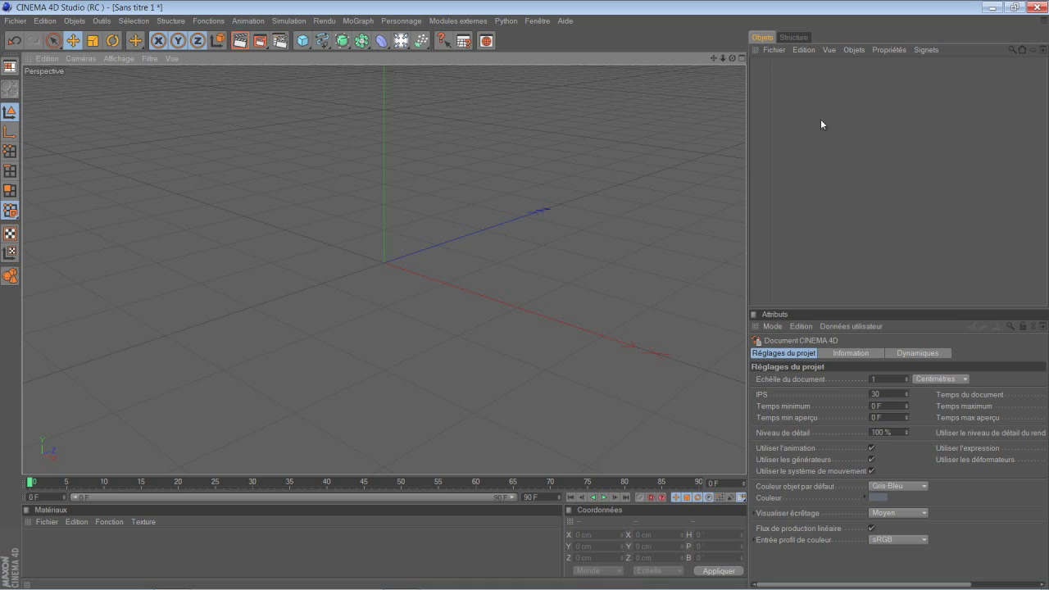
Add a MoGraph text object to the scene and set its text to EpiidemiiA.
drag(734, 57, 363, 146)
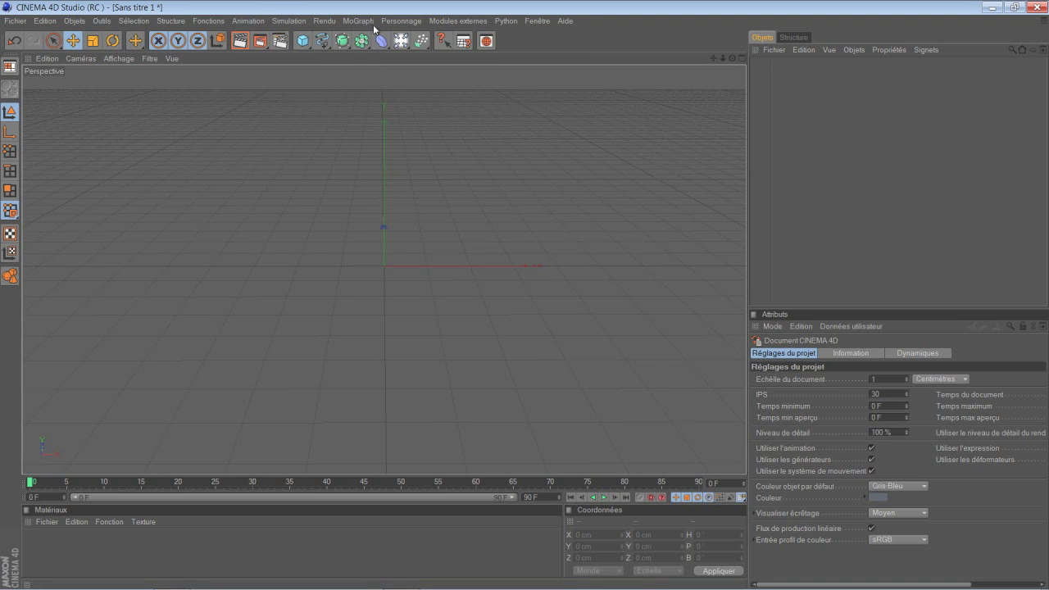
click(362, 21)
click(374, 156)
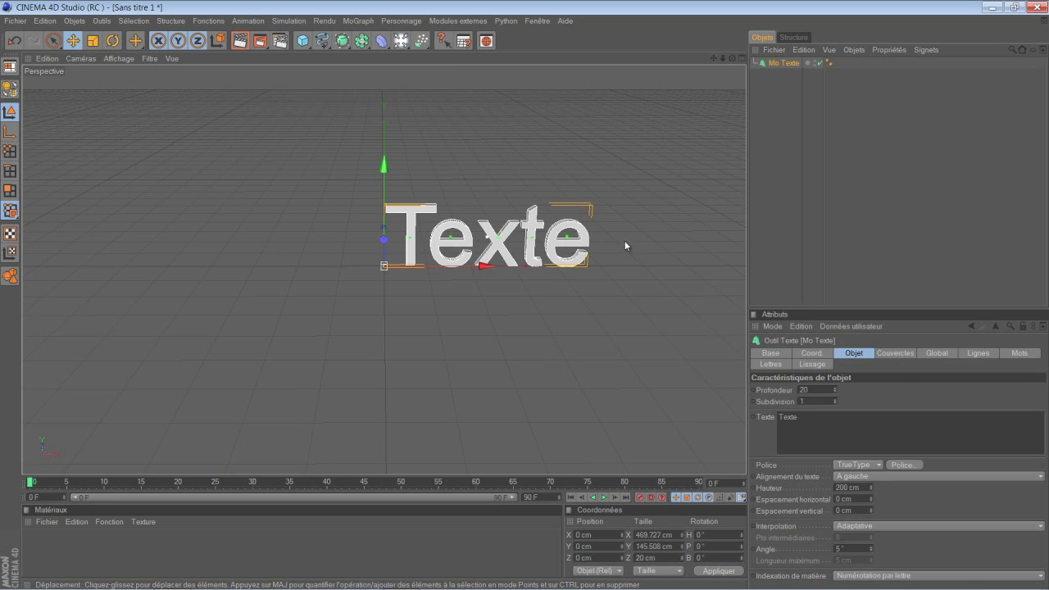
text(EpidemiA)
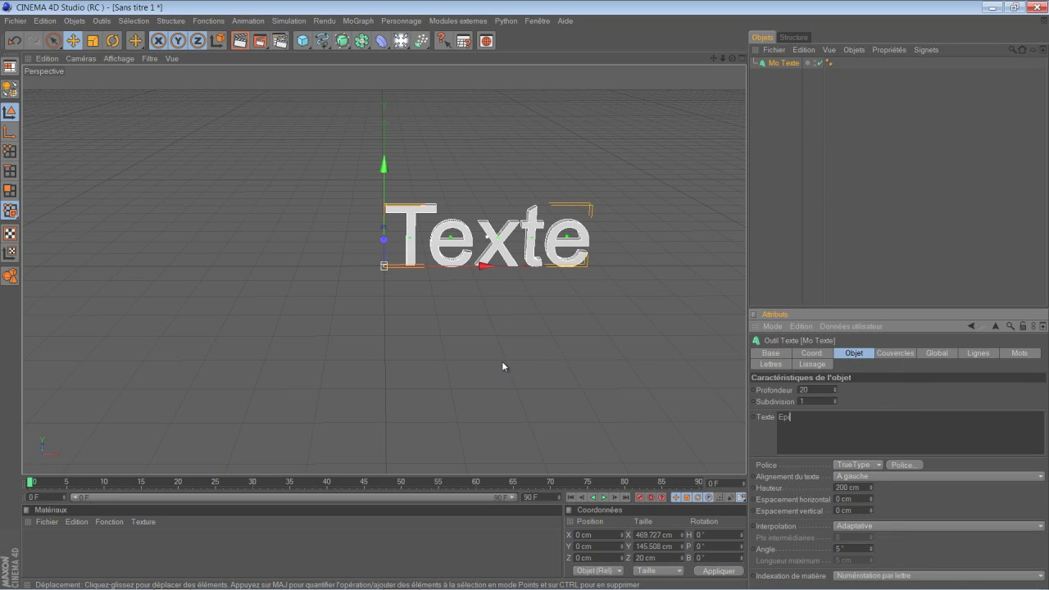
Set the text object's font to bioliquid and its alignment to Centré.
click(903, 465)
click(41, 185)
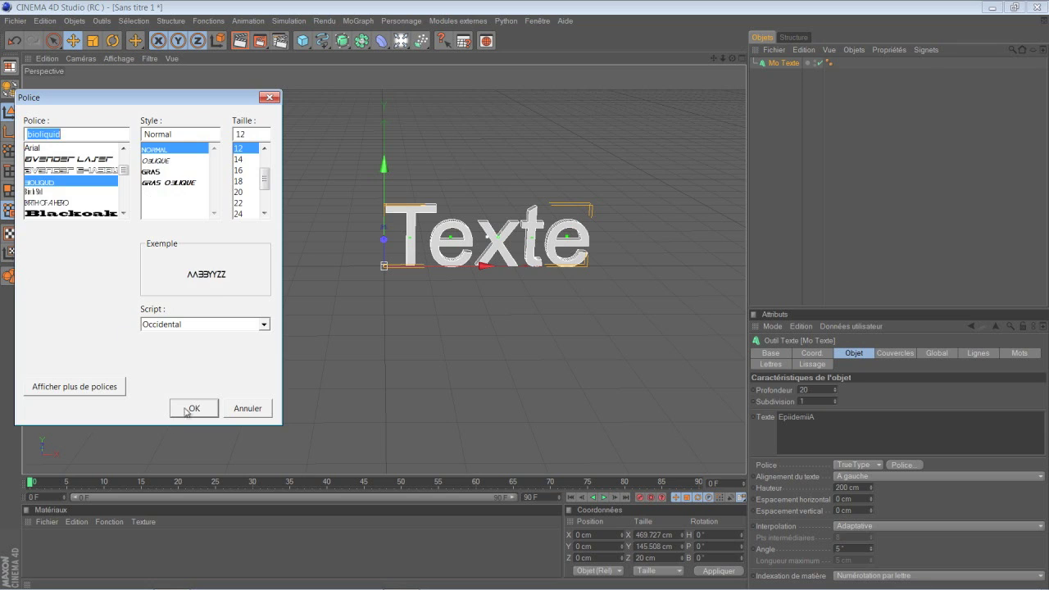
click(195, 408)
click(871, 476)
click(853, 501)
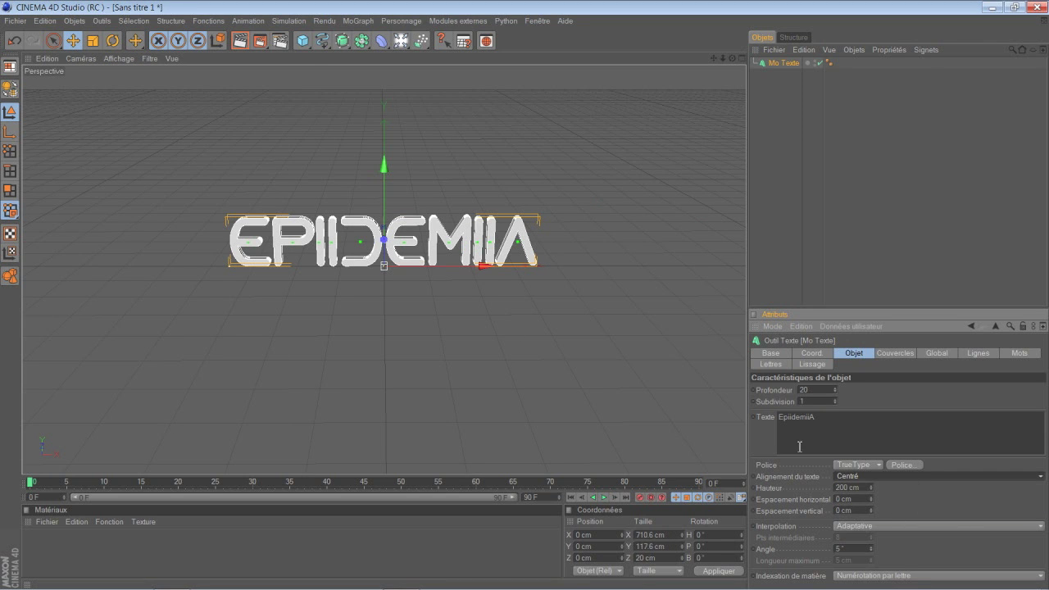
Break the text with the Thrausi plugin into 20 random pieces and close the plugin window.
click(459, 21)
mouse_move(459, 65)
click(528, 72)
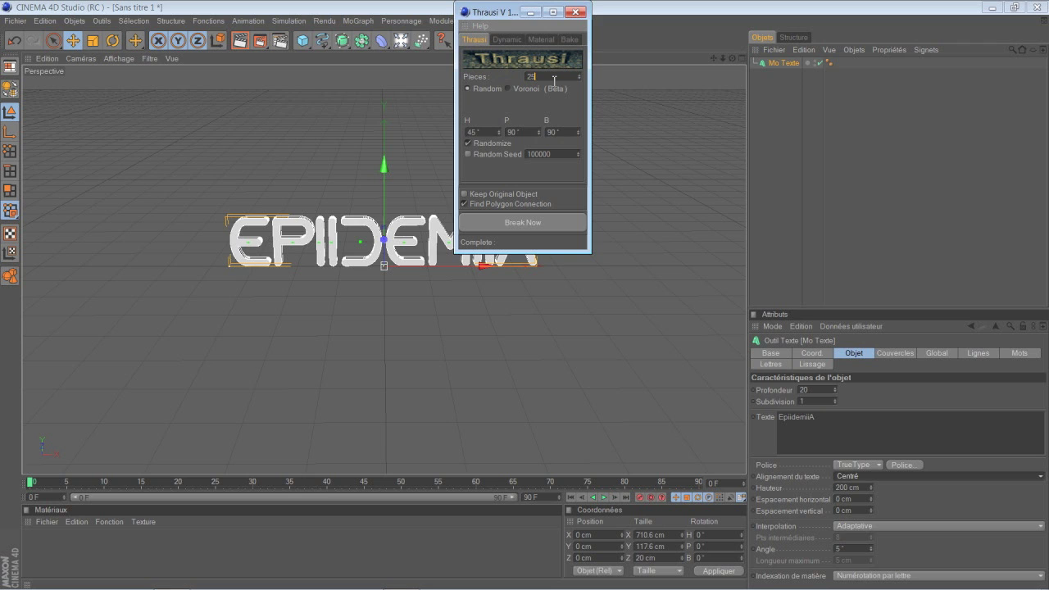
click(540, 220)
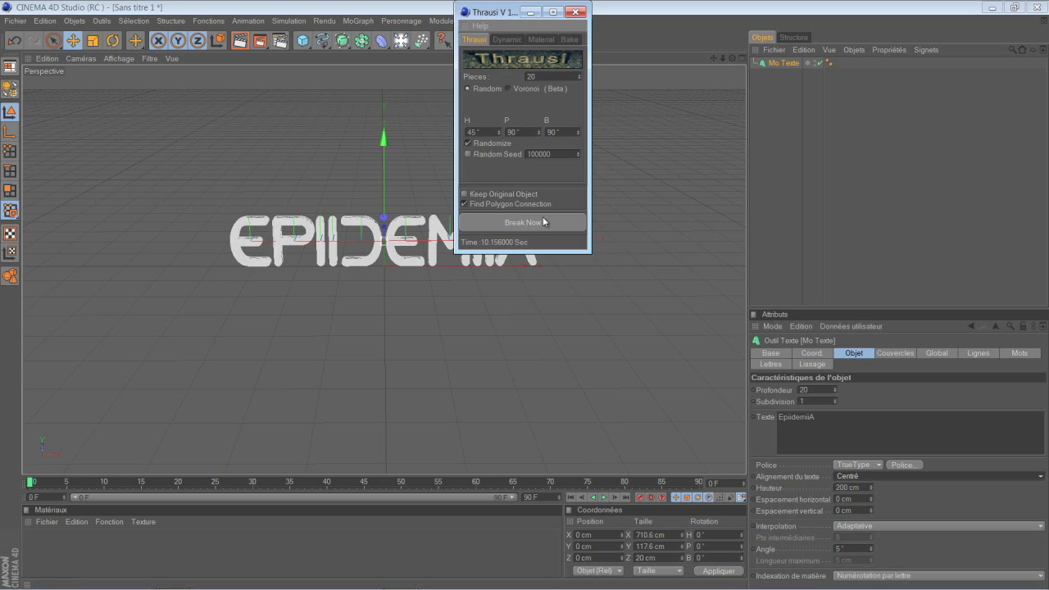
click(577, 11)
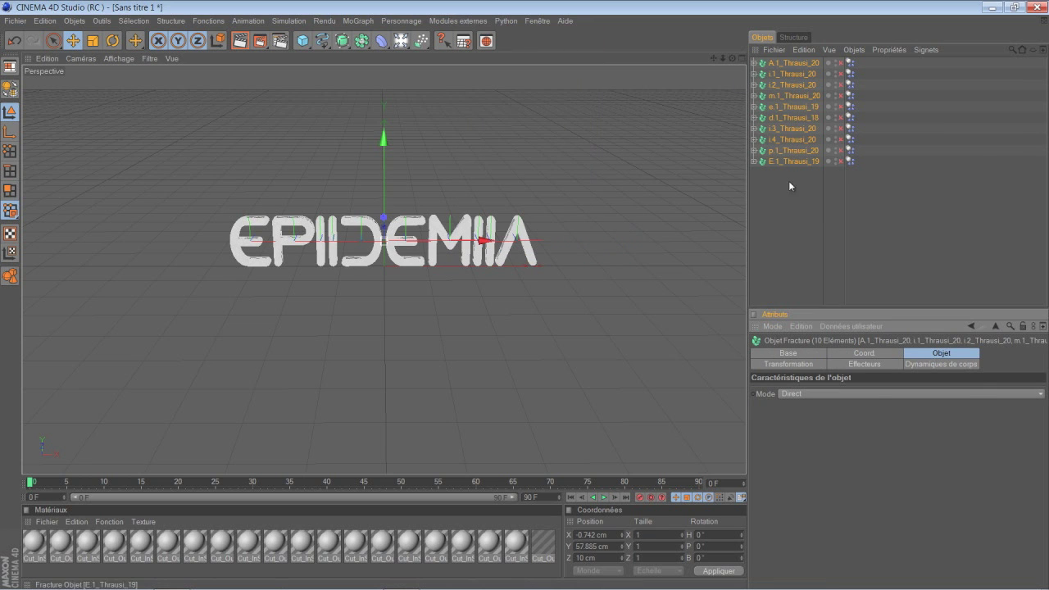
Group all the Thrausi fragment objects and rename the group as texte.
right_click(807, 129)
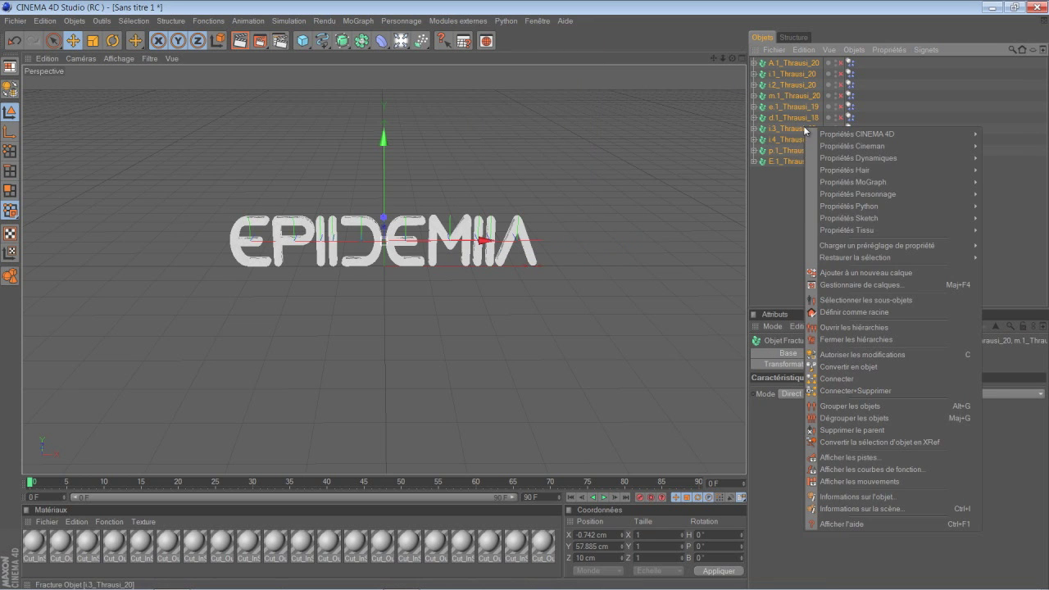
click(855, 406)
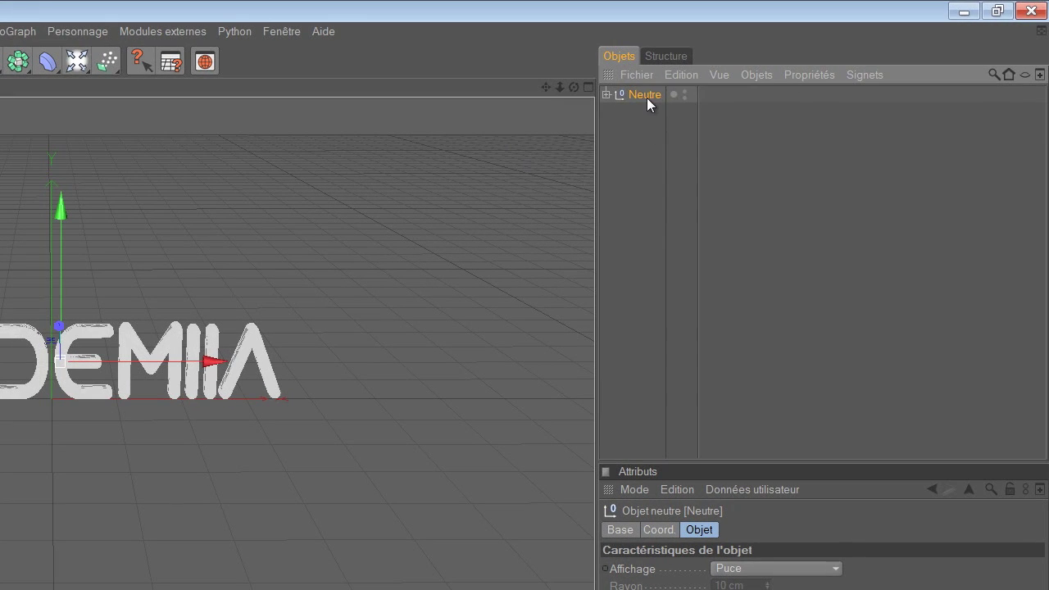
double_click(770, 67)
text(texte)
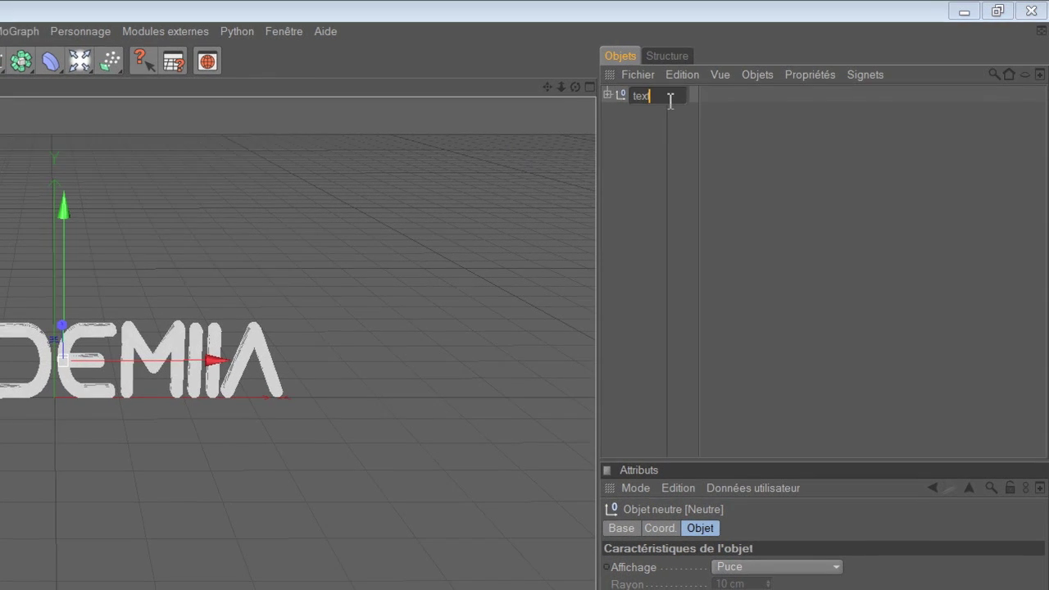
key(Return)
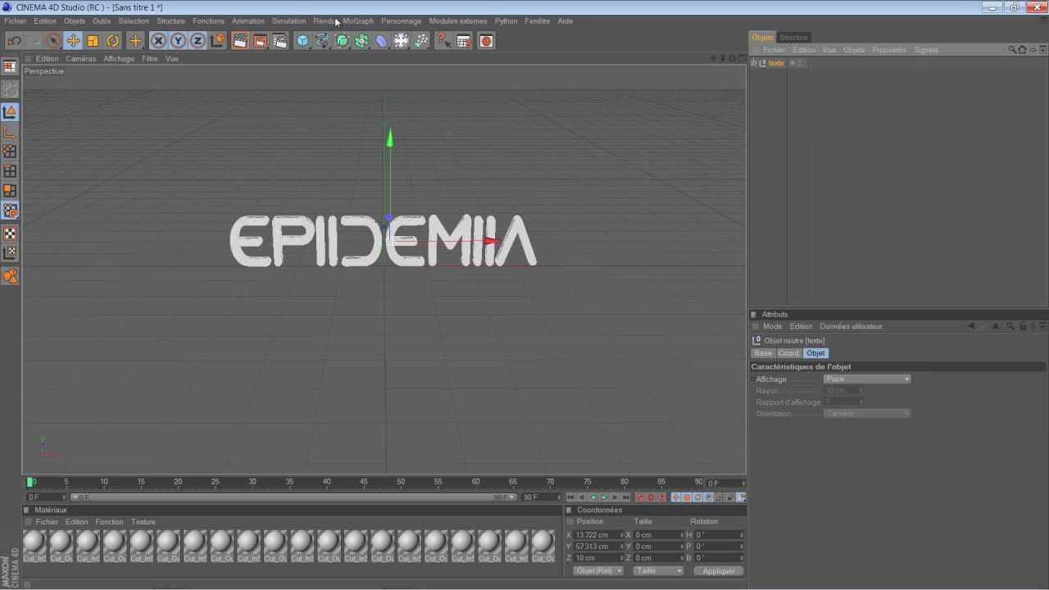
Add a MoGraph Fracture object in Exploser les segments mode and nest the texte group inside it.
click(358, 21)
click(365, 133)
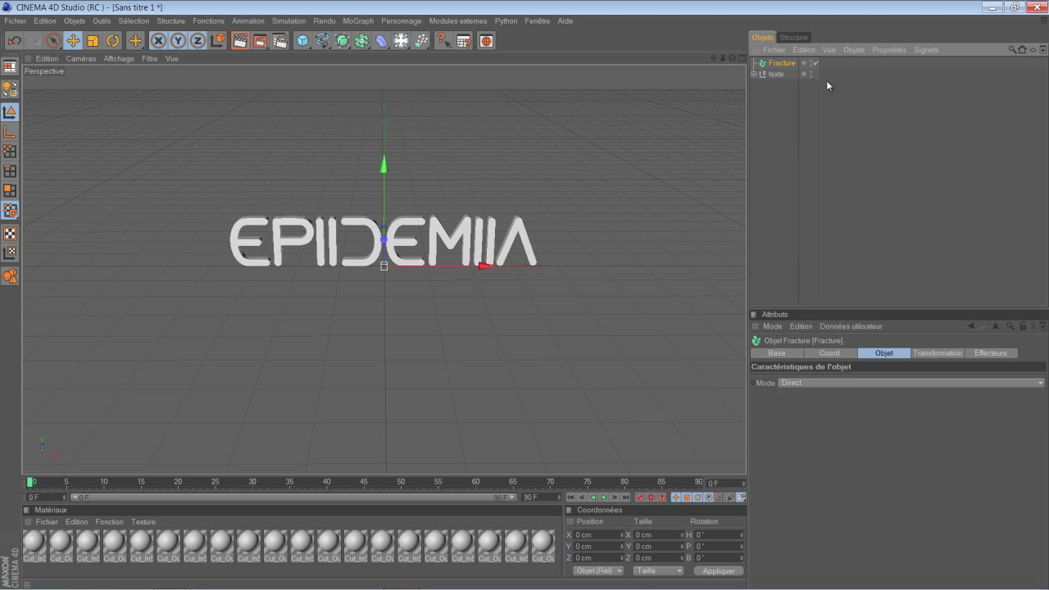
click(837, 383)
click(820, 406)
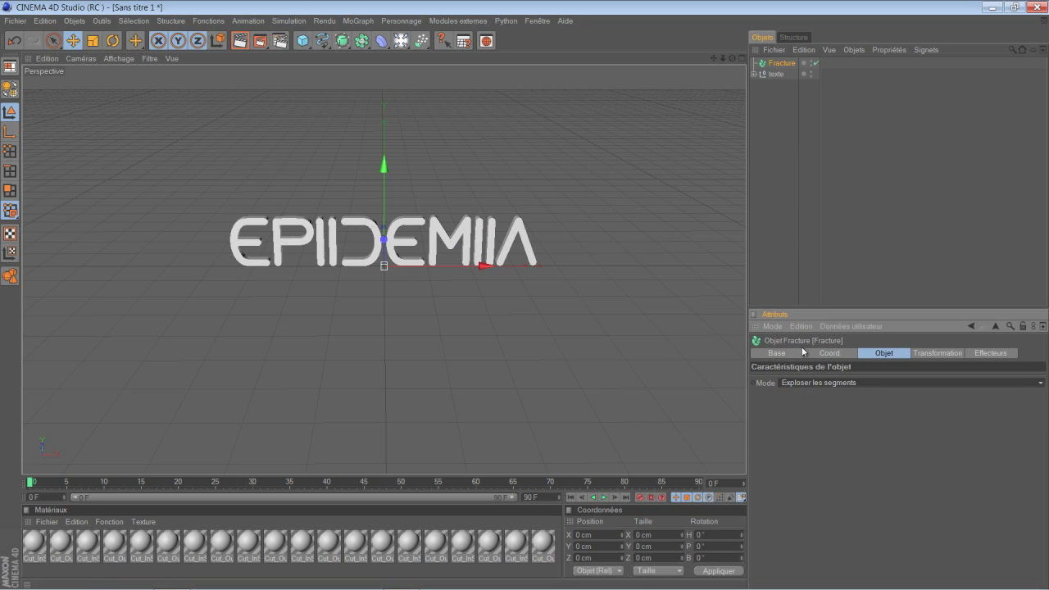
click(778, 75)
drag(777, 76, 783, 64)
Make the Fracture object a rigid body for the dynamics simulation.
click(781, 63)
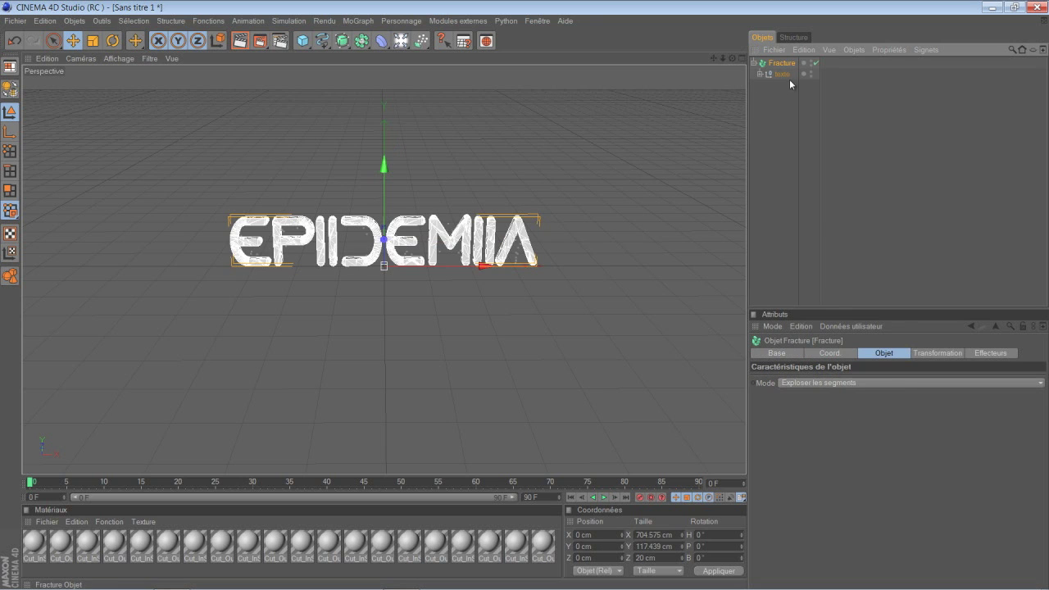
click(289, 21)
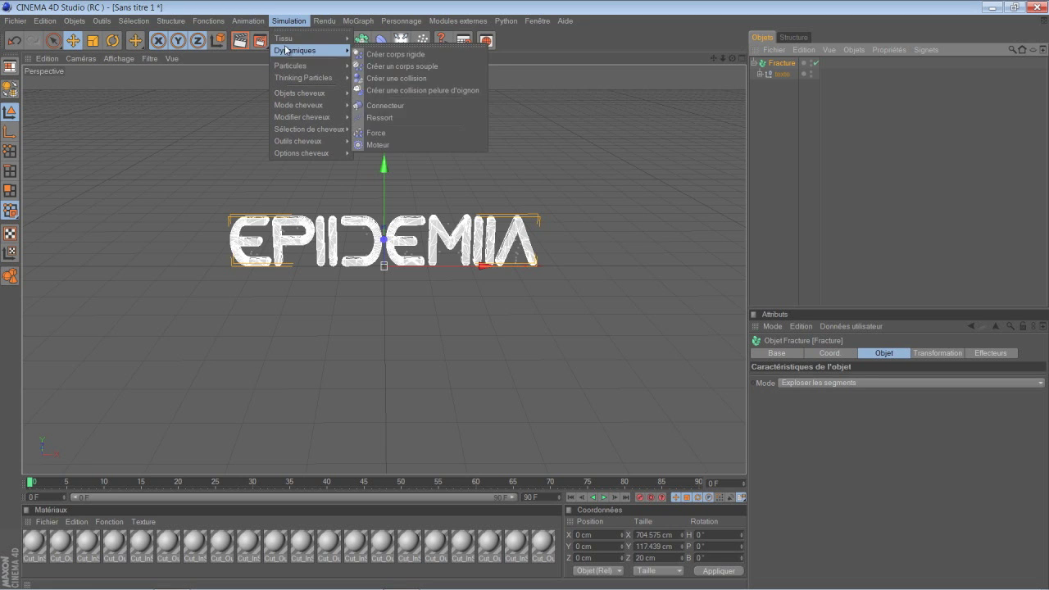
mouse_move(291, 41)
click(373, 55)
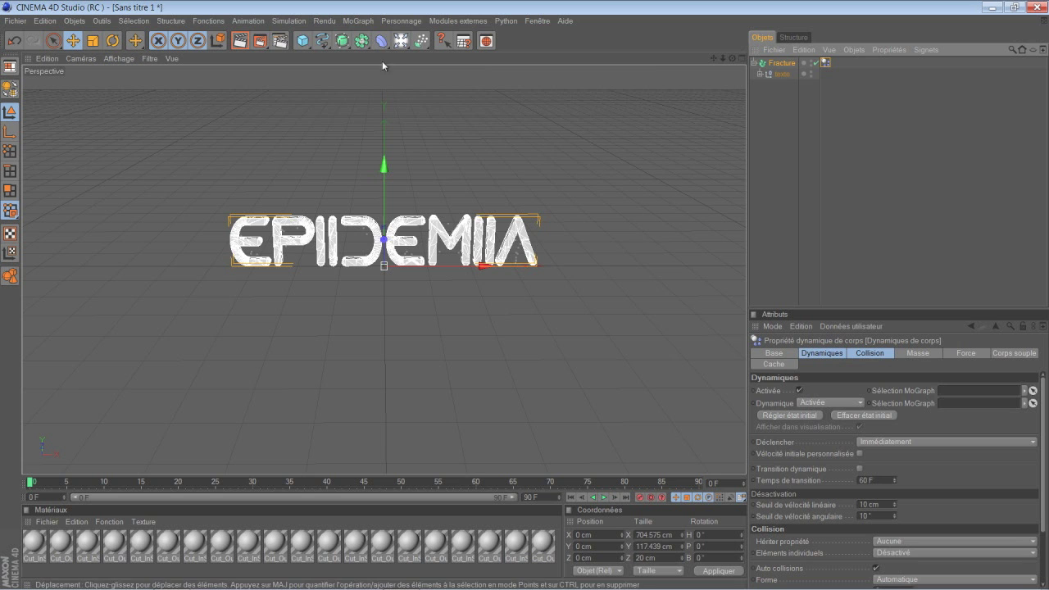
Add a floor object, lower it to about -52.75 cm in Y and make it a collision body.
drag(401, 40, 459, 124)
drag(525, 300, 525, 297)
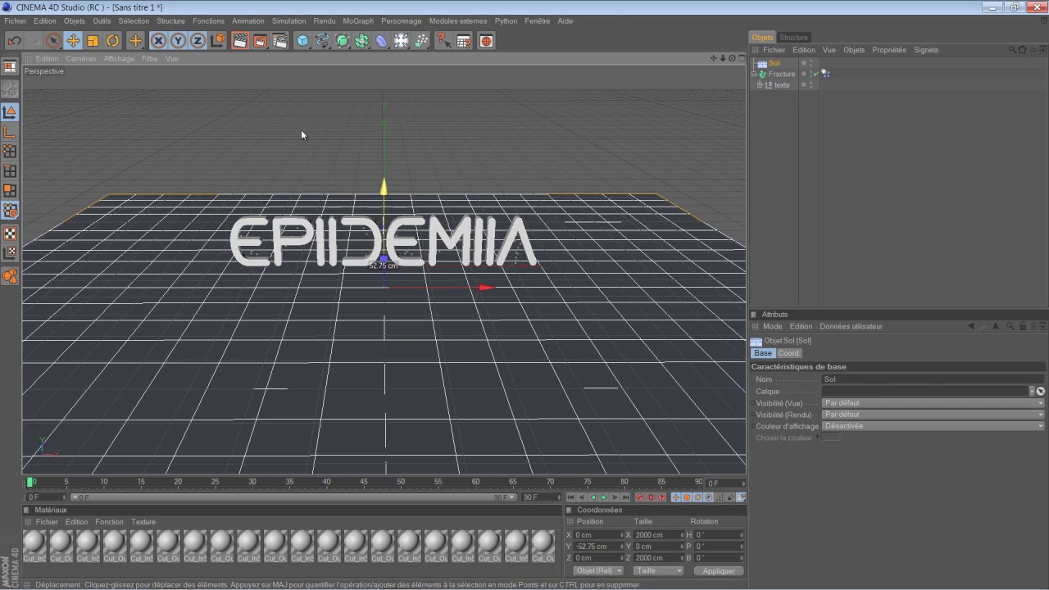
click(287, 22)
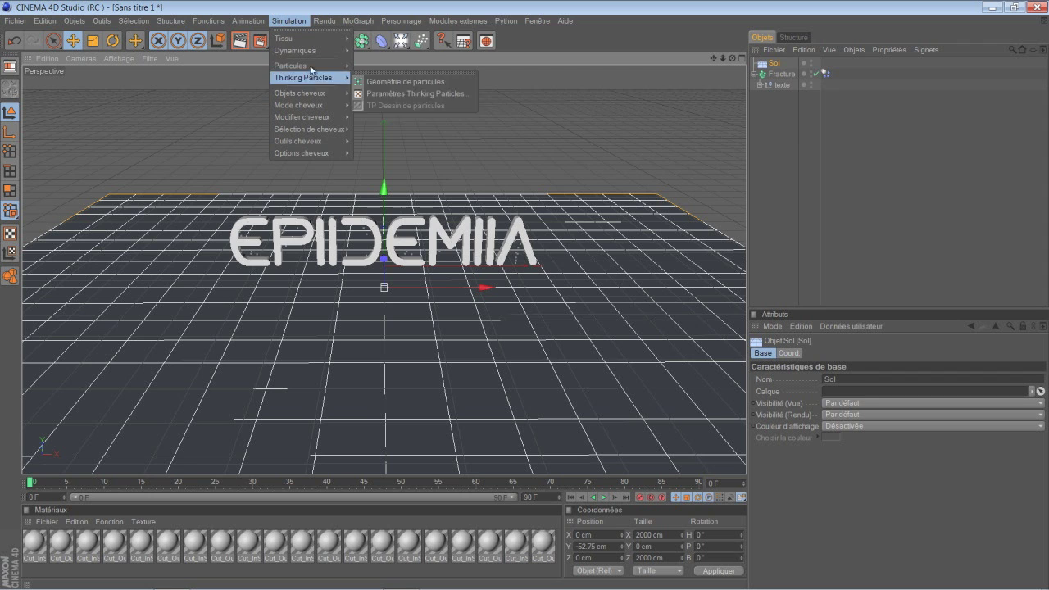
mouse_move(303, 50)
click(396, 55)
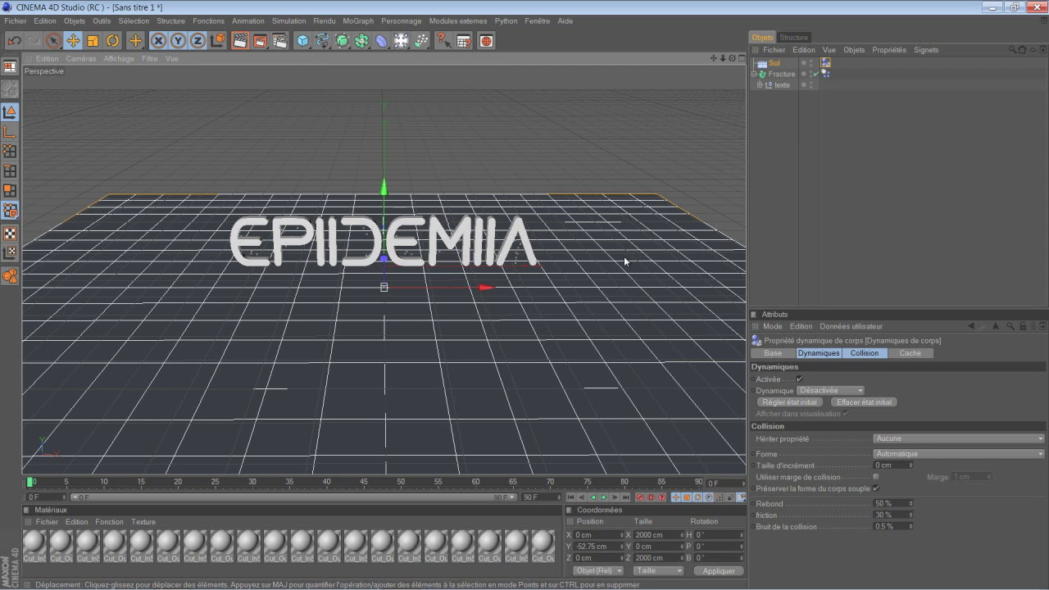
Preview the fall from the first frame and set the Fracture rigid body's individual elements to Niveau le plus haut.
click(604, 498)
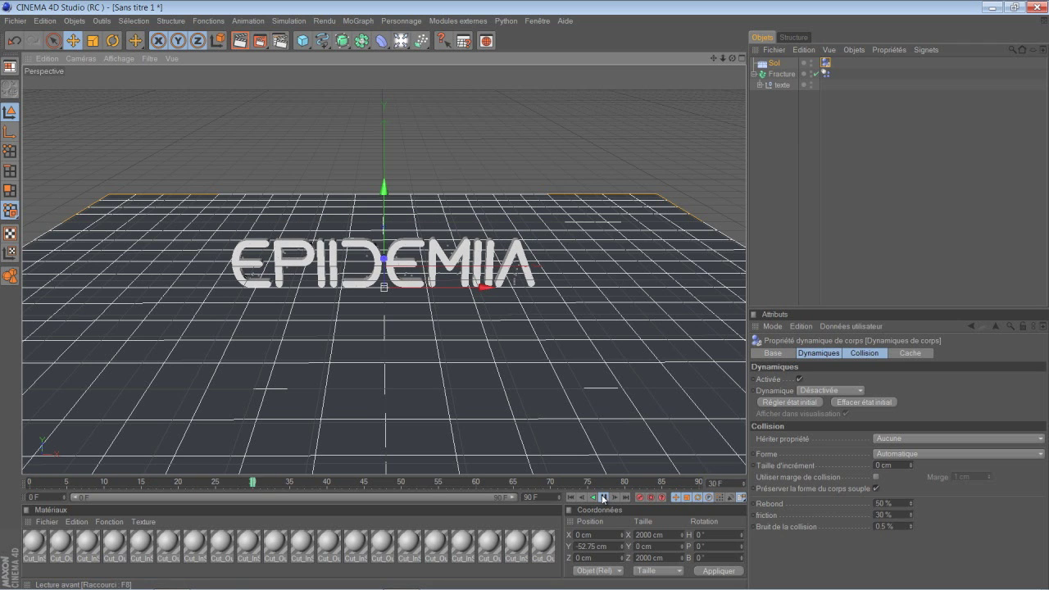
click(571, 498)
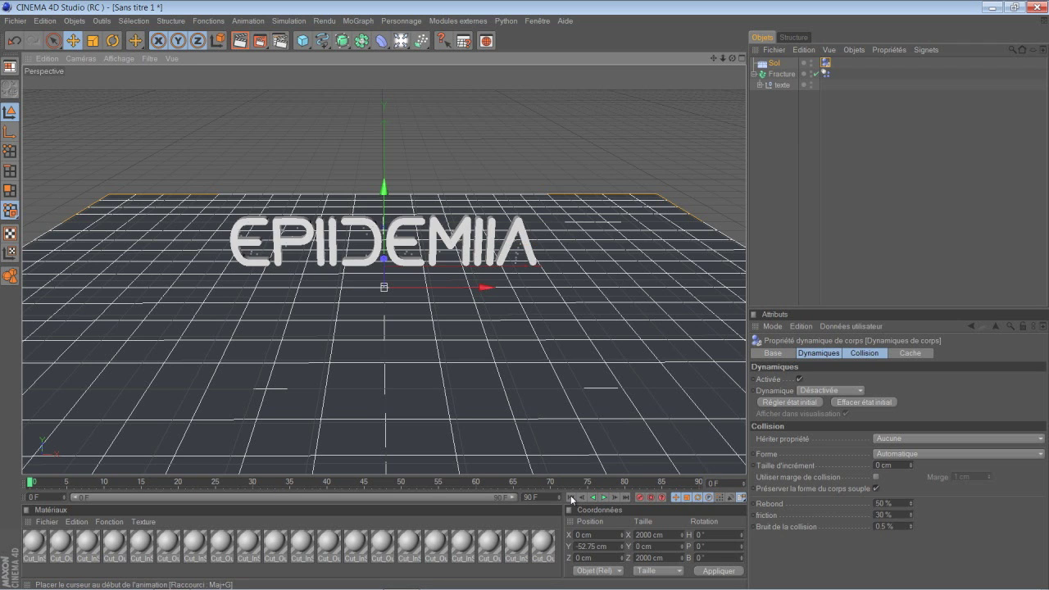
click(779, 75)
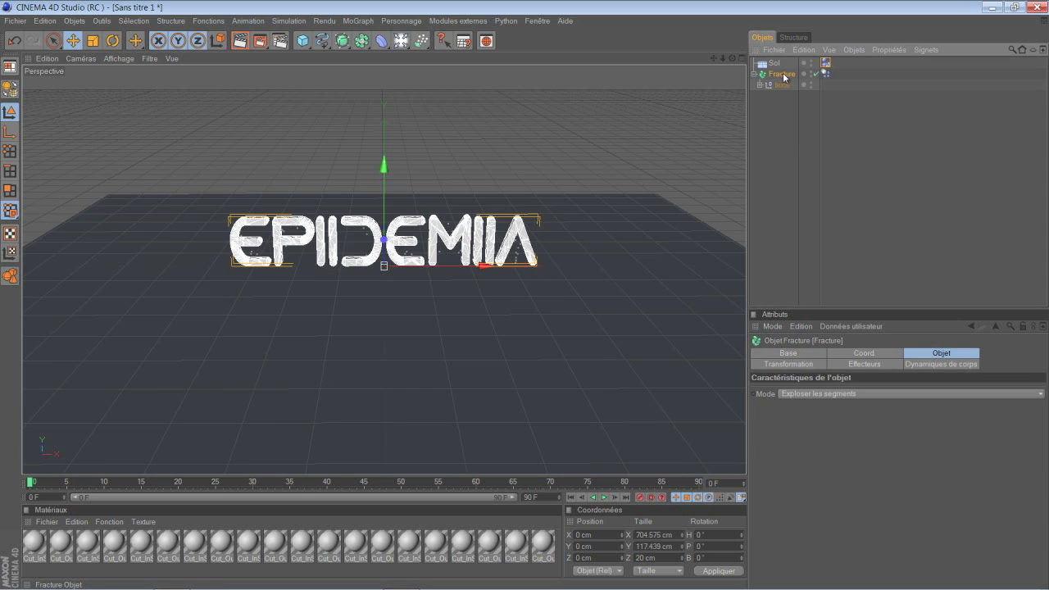
click(826, 73)
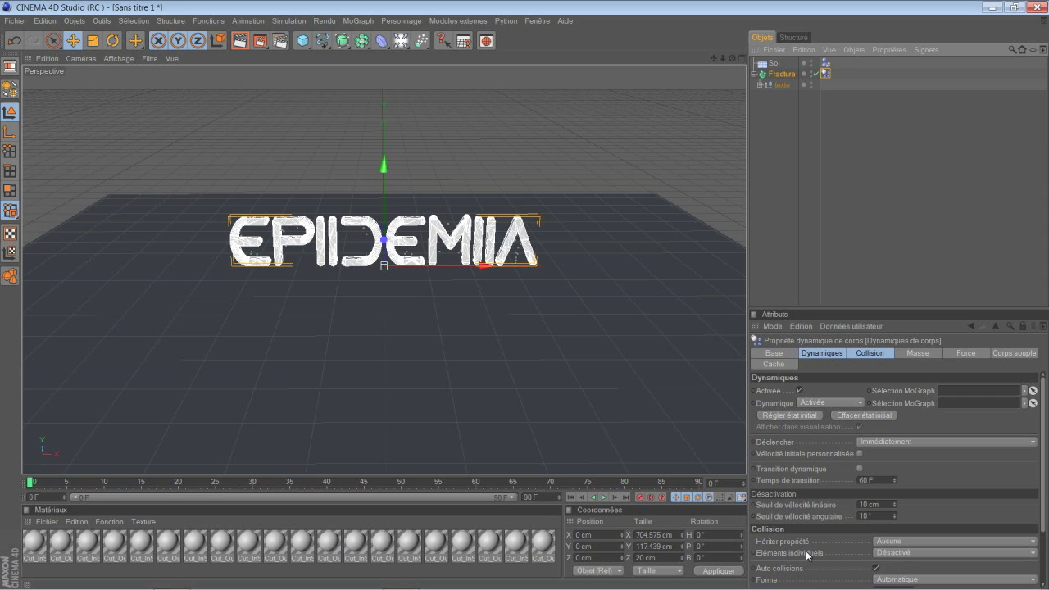
click(877, 555)
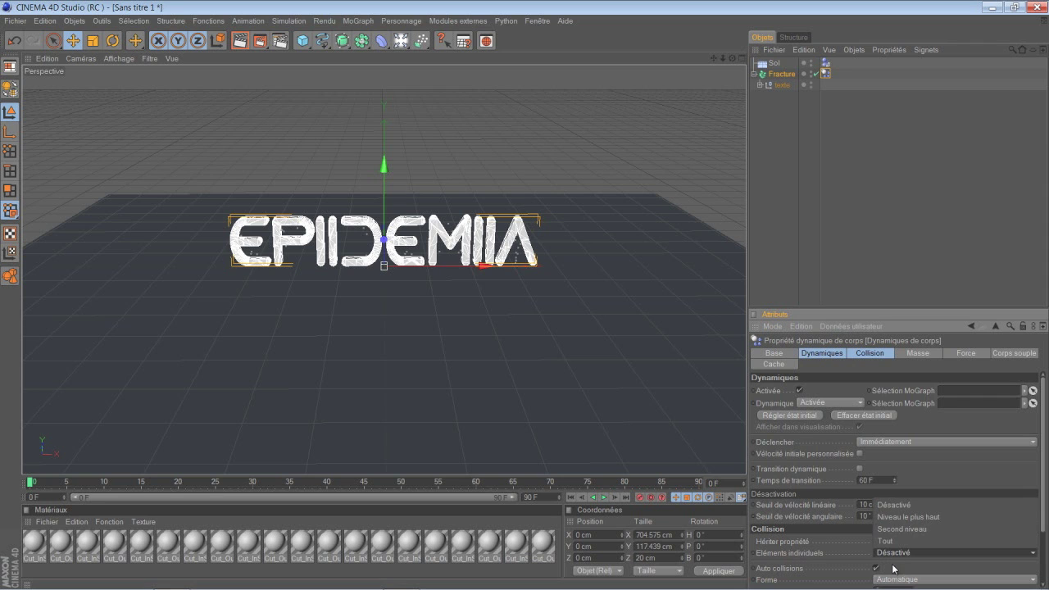
click(903, 517)
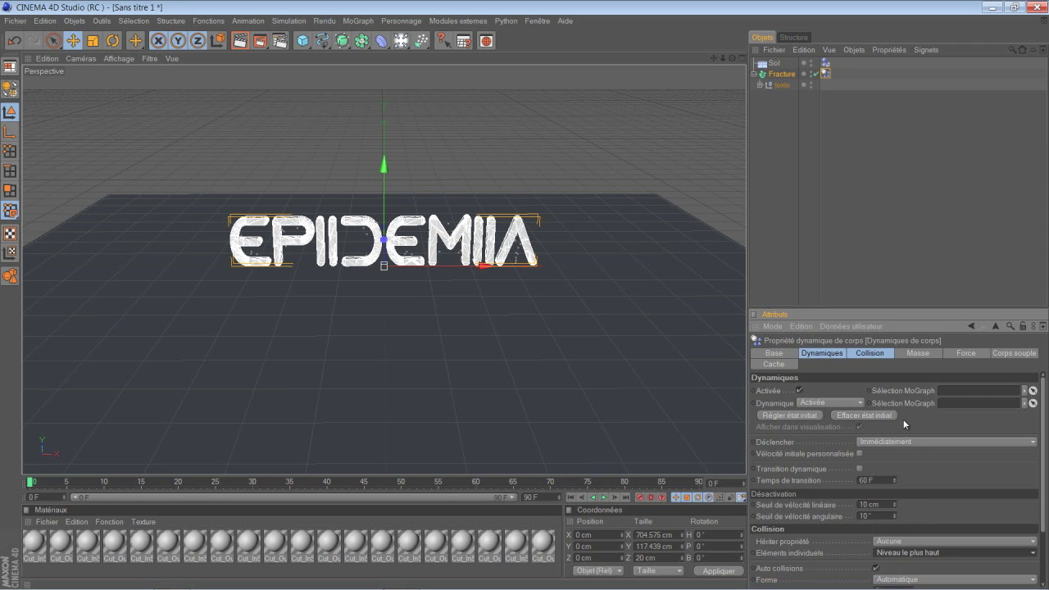
Play the simulation to check how the text fragments fall and return to the first frame.
click(603, 496)
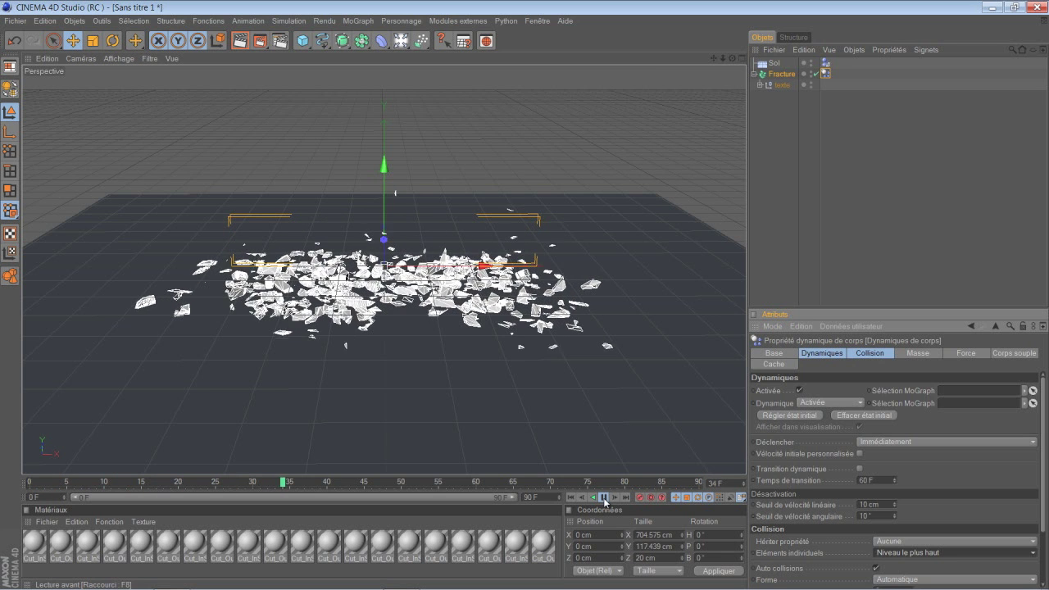
click(604, 498)
click(570, 497)
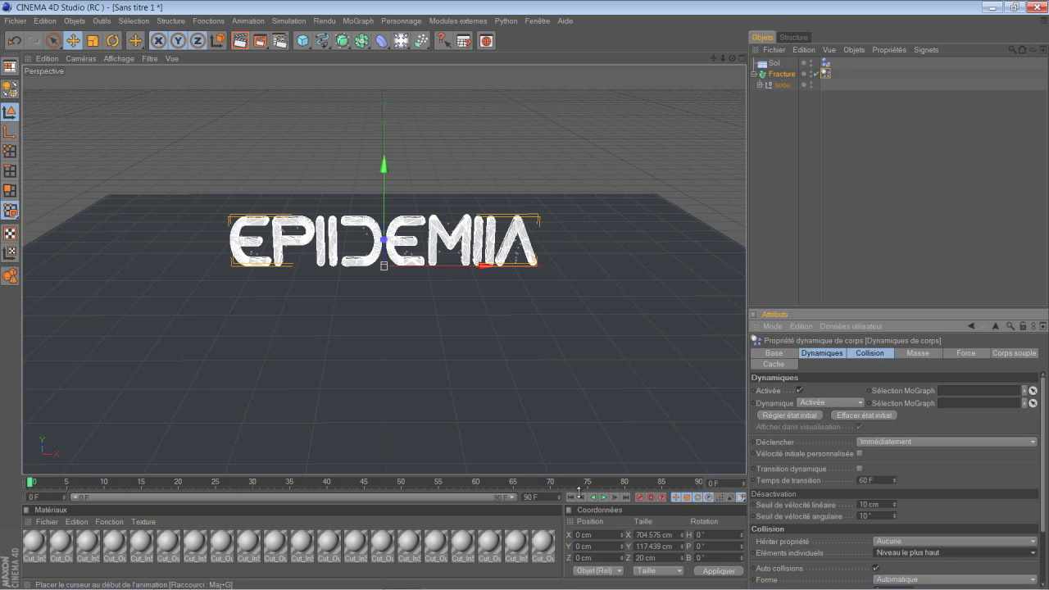
Set the Fracture rigid body's dynamics trigger to Sur collision.
click(875, 443)
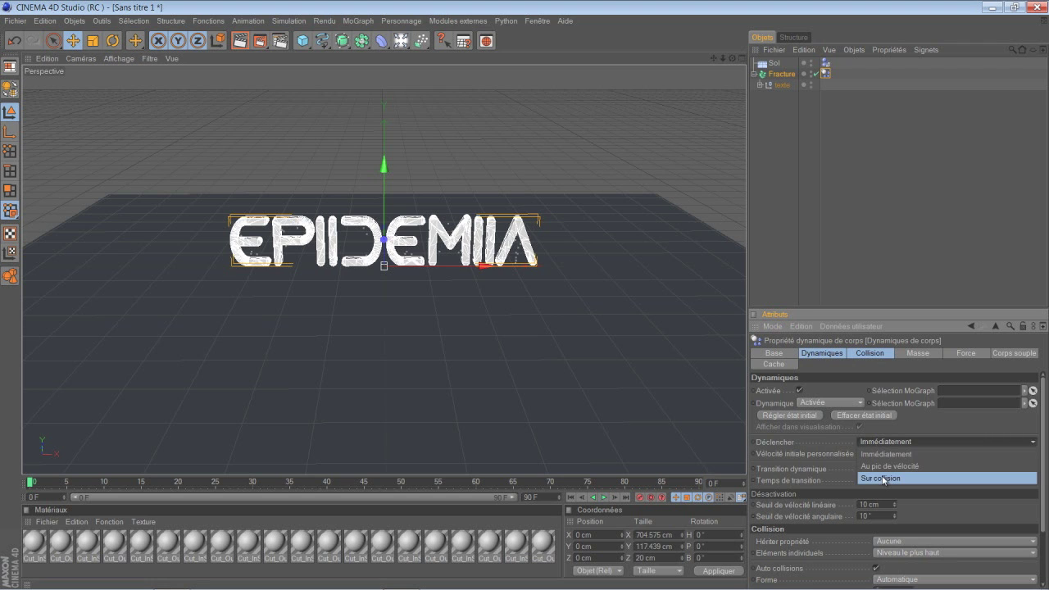
click(883, 478)
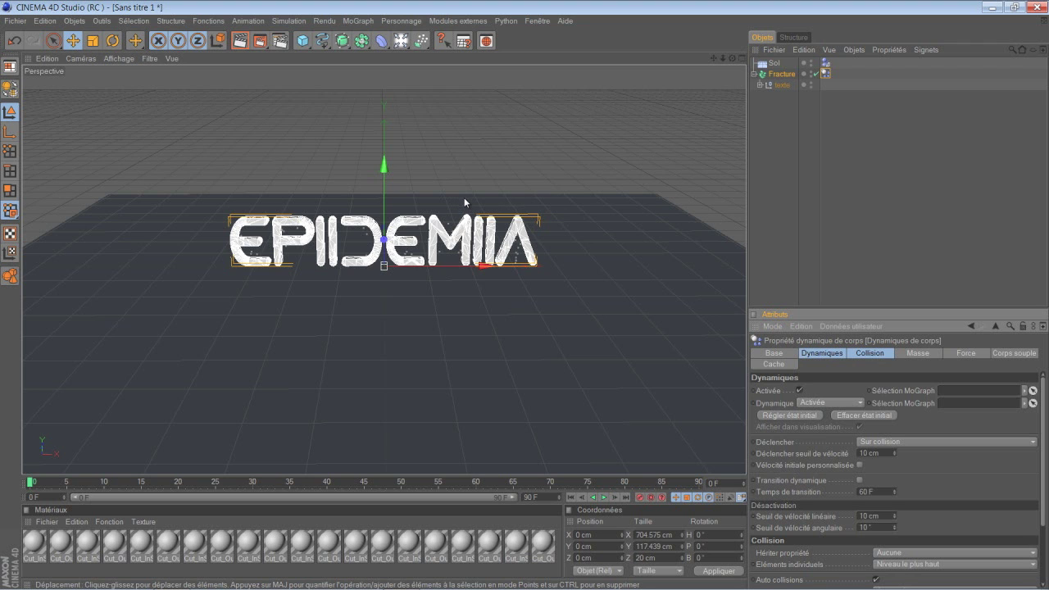
Add a sphere and scale it down to a radius of about 84.8 cm.
scroll(710, 89, down, 3)
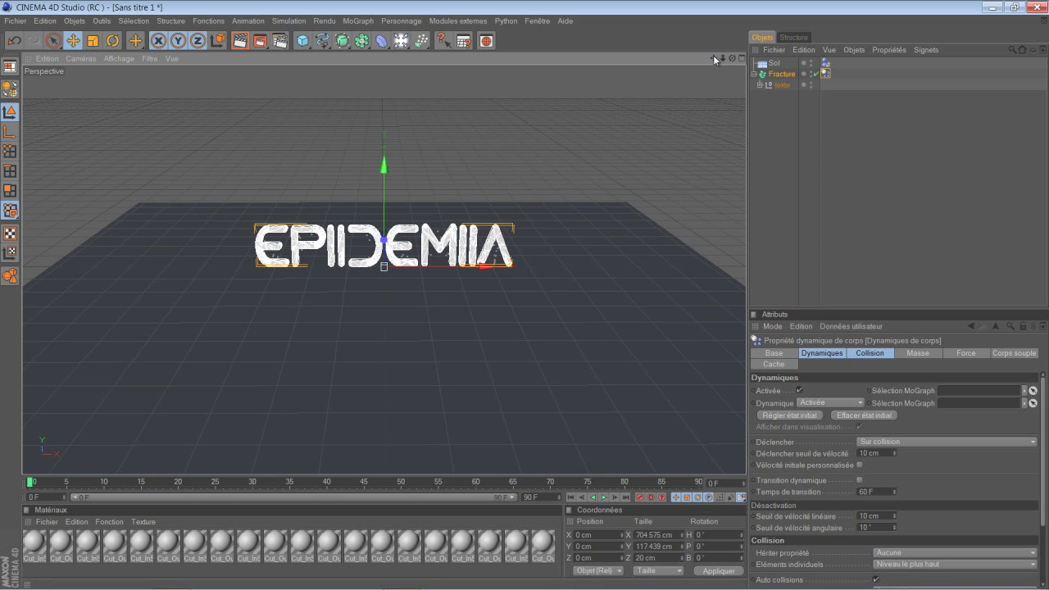
drag(712, 58, 728, 63)
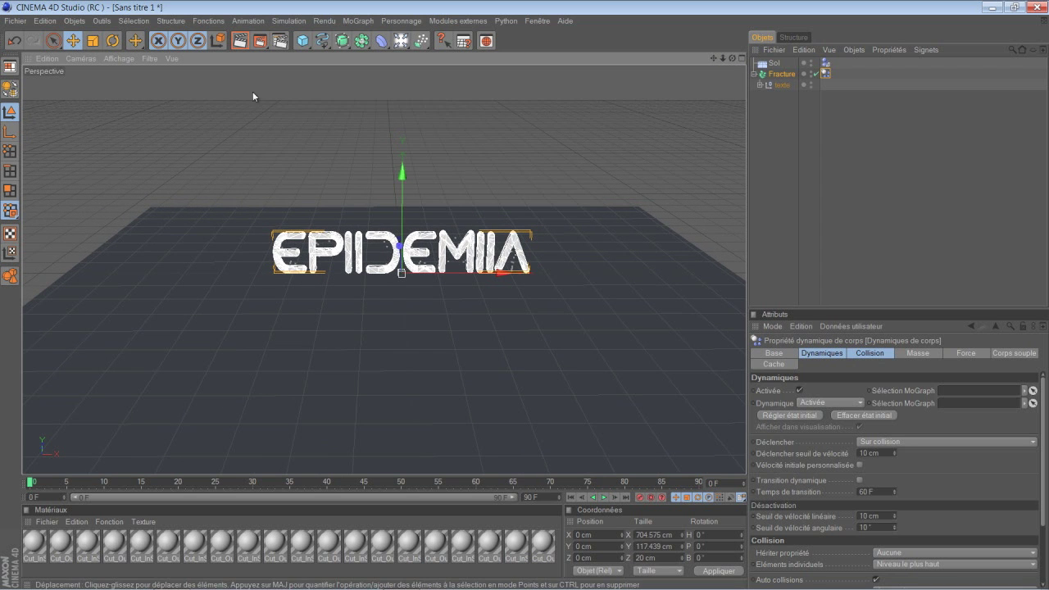
scroll(252, 91, up, 1)
click(303, 41)
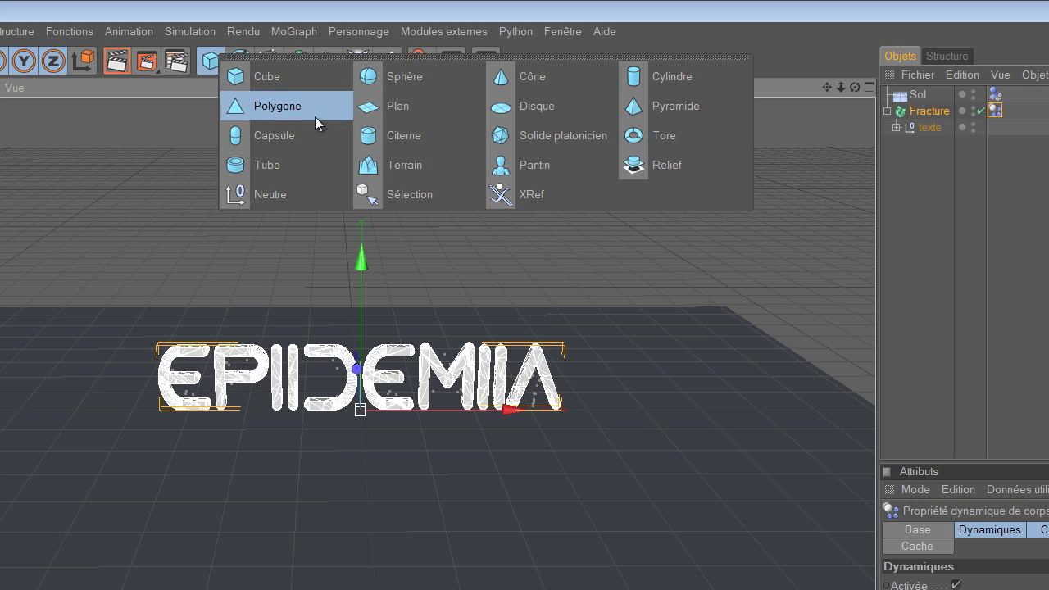
click(399, 77)
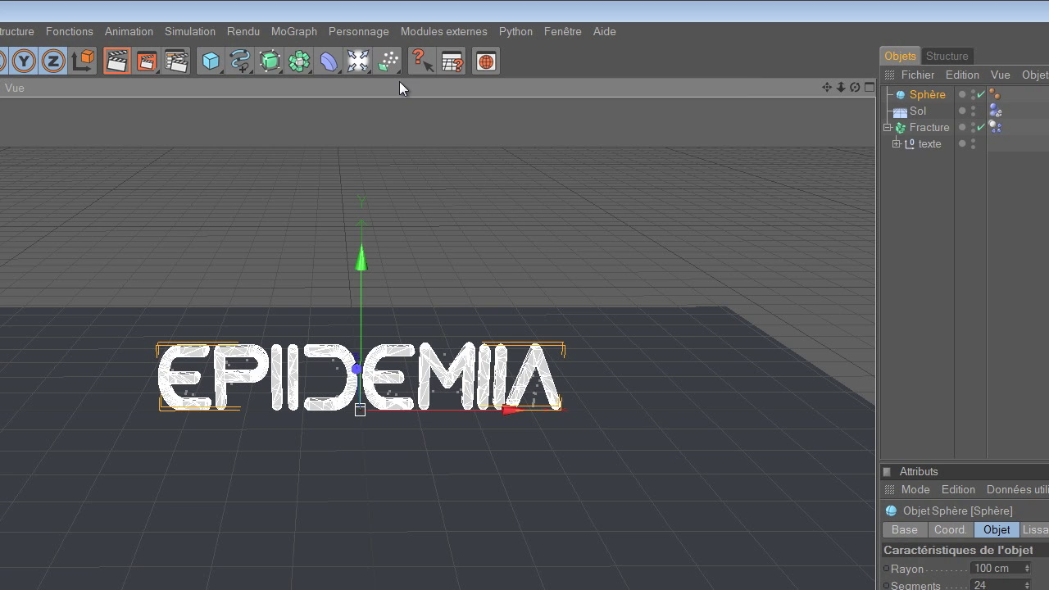
click(83, 60)
drag(534, 452, 533, 456)
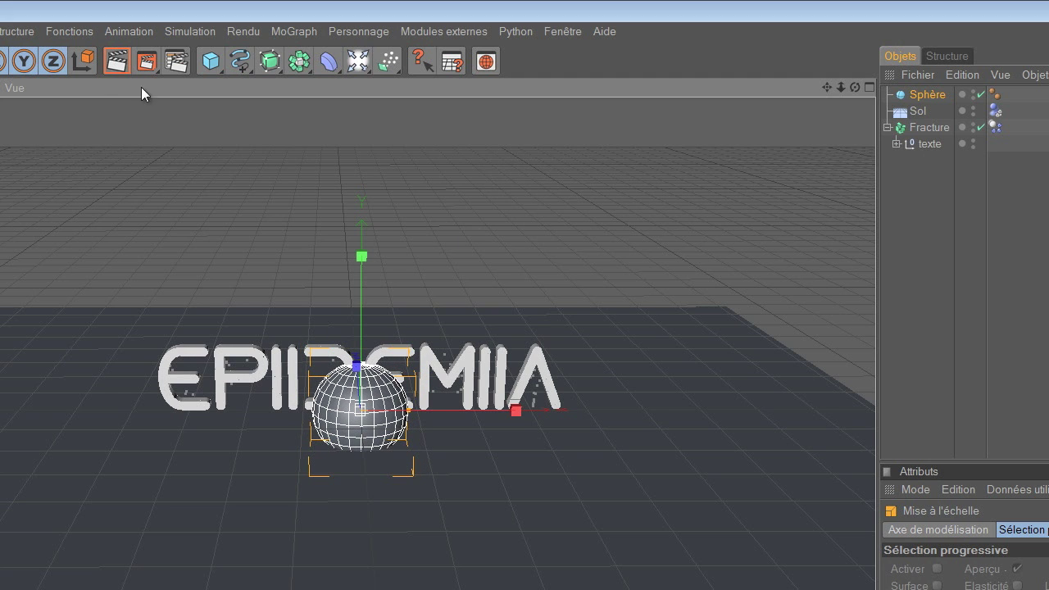
Position the sphere before the text's first letter at about X -539 cm and Y 30 cm, and record its keyframe at frame 0.
key(e)
drag(542, 436, 543, 437)
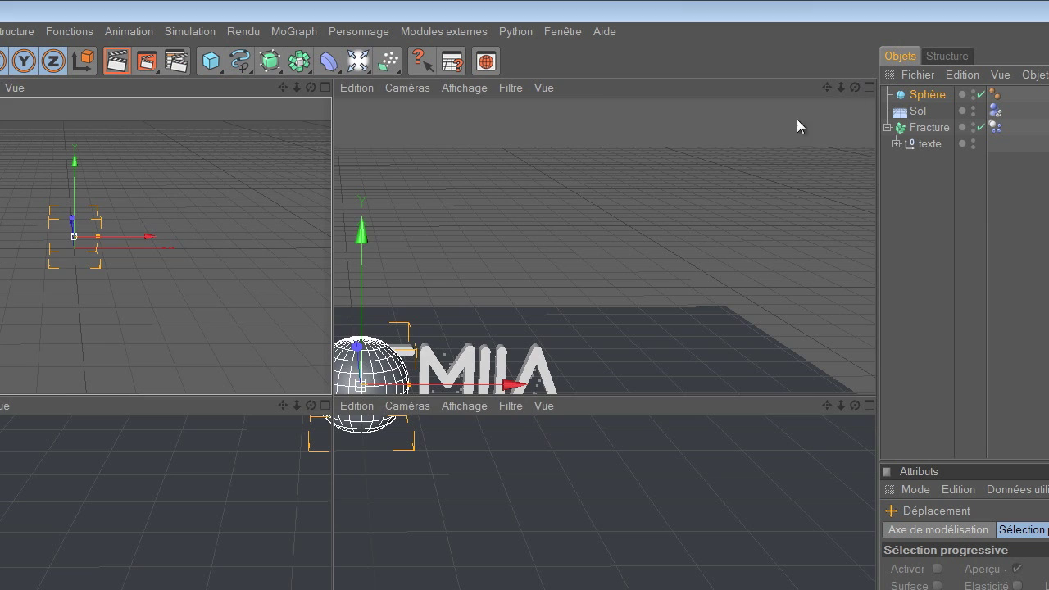
click(869, 87)
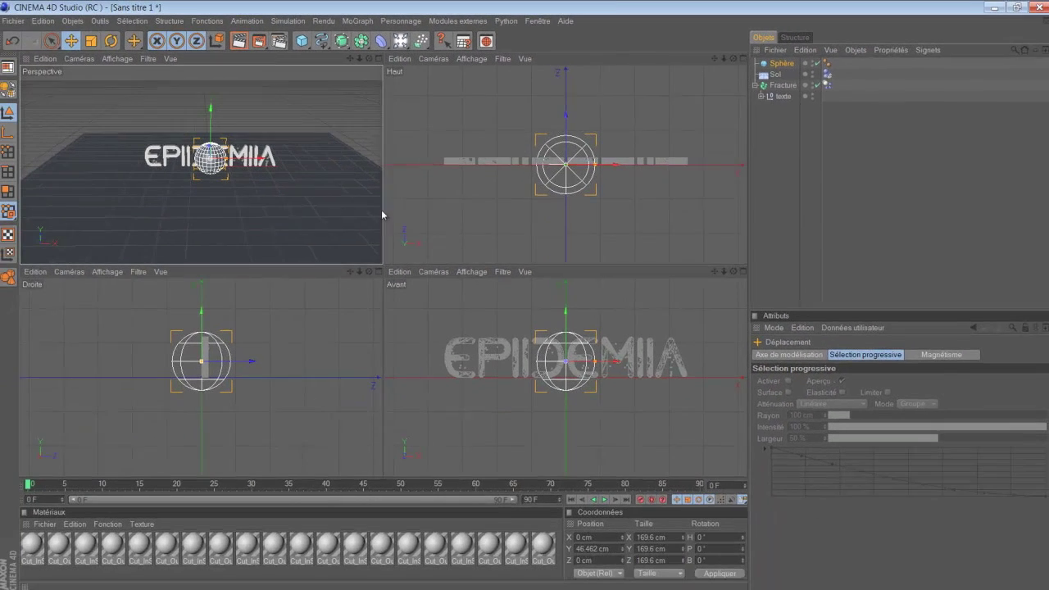
drag(565, 314, 525, 306)
click(292, 250)
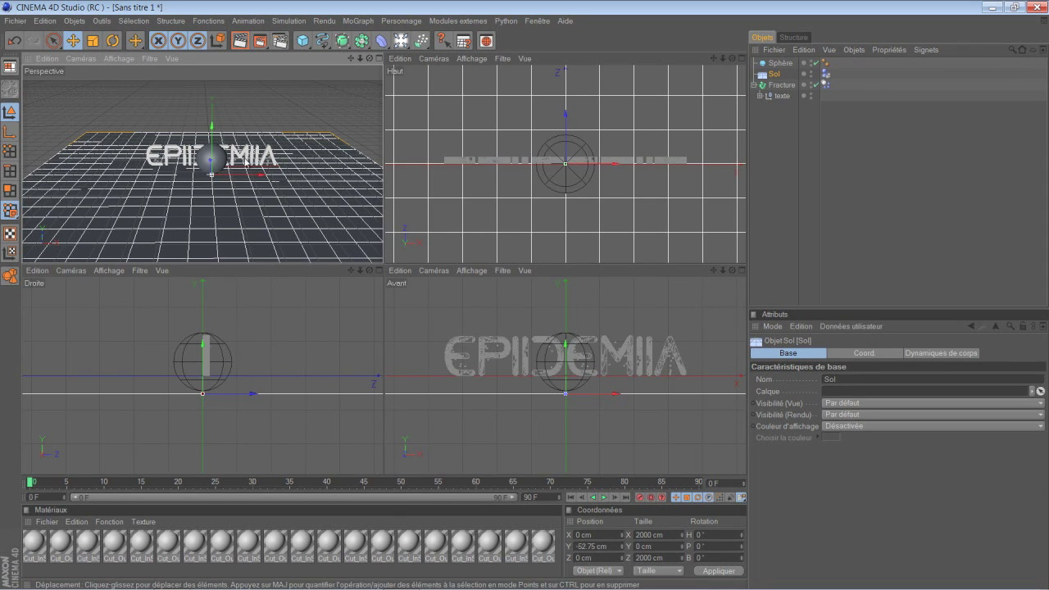
click(223, 157)
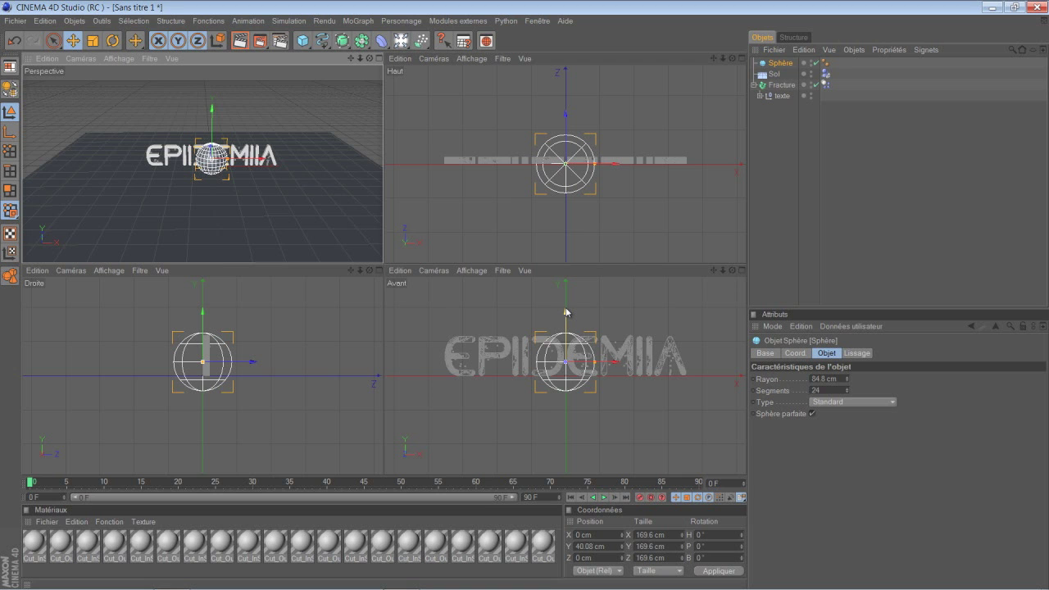
drag(565, 312, 566, 314)
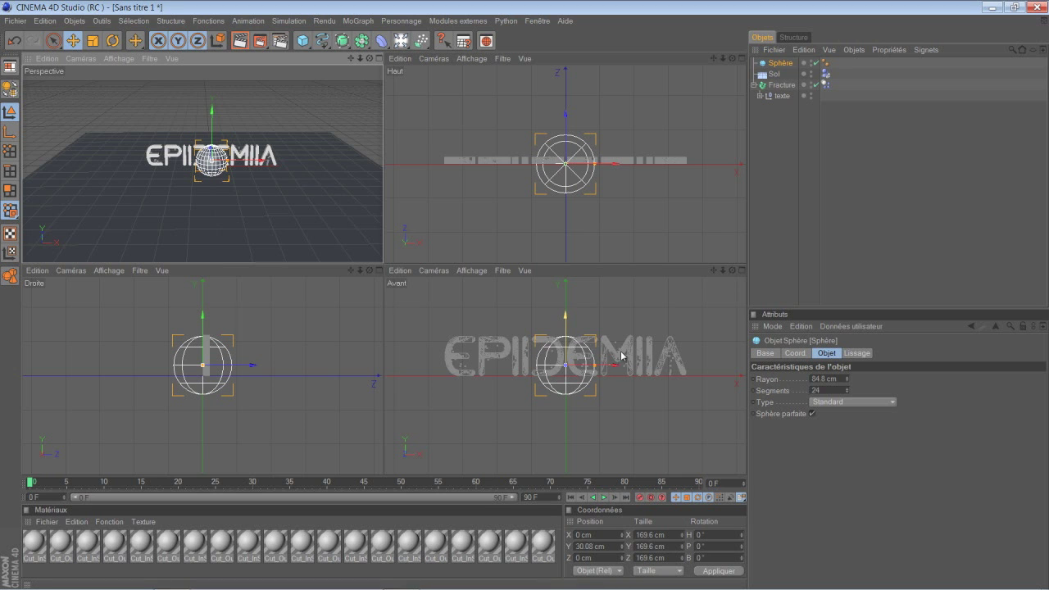
drag(525, 300, 515, 301)
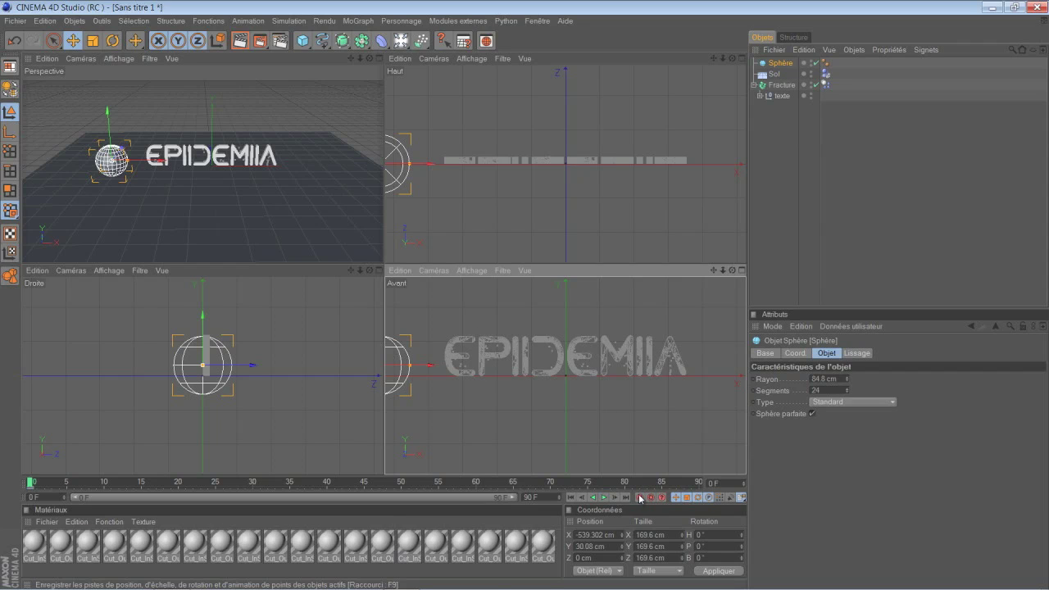
At frame 80, move the sphere past the text to about X 538 cm, bank it about 1437°, and record a keyframe.
drag(352, 58, 361, 60)
click(378, 59)
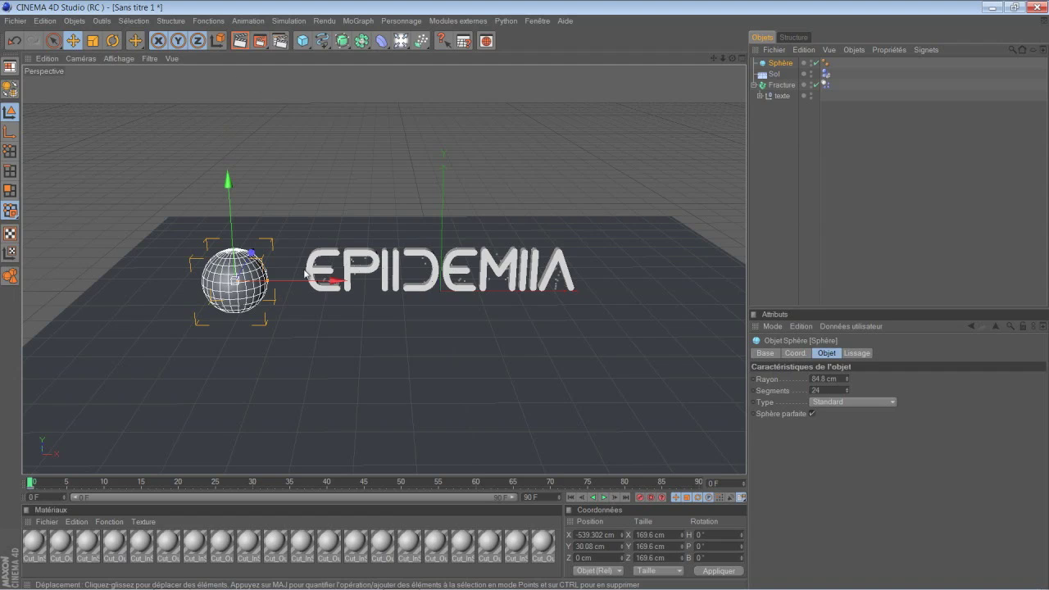
drag(339, 284, 531, 299)
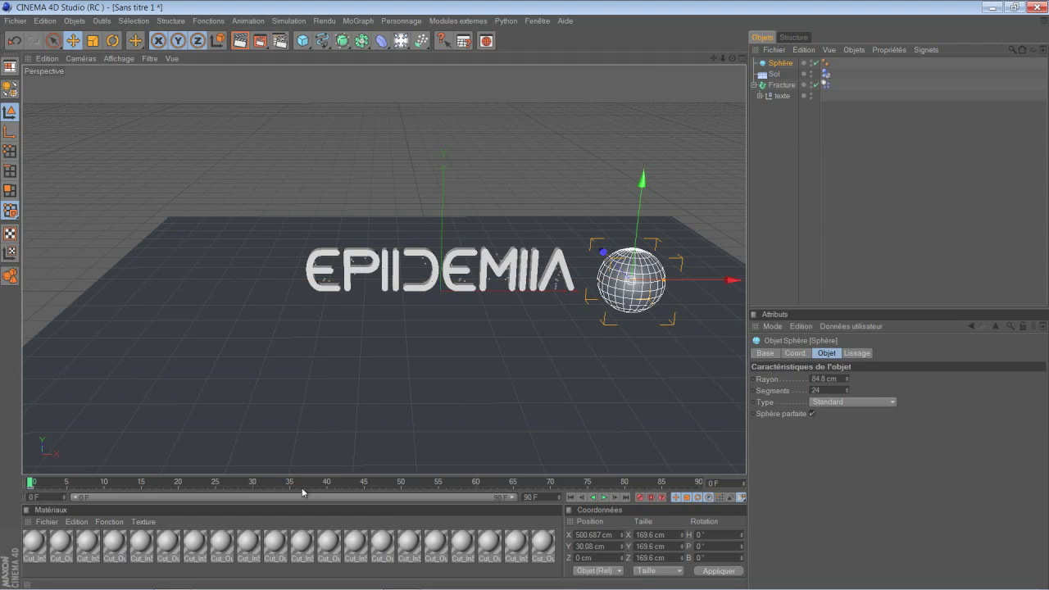
click(626, 484)
drag(336, 281, 525, 300)
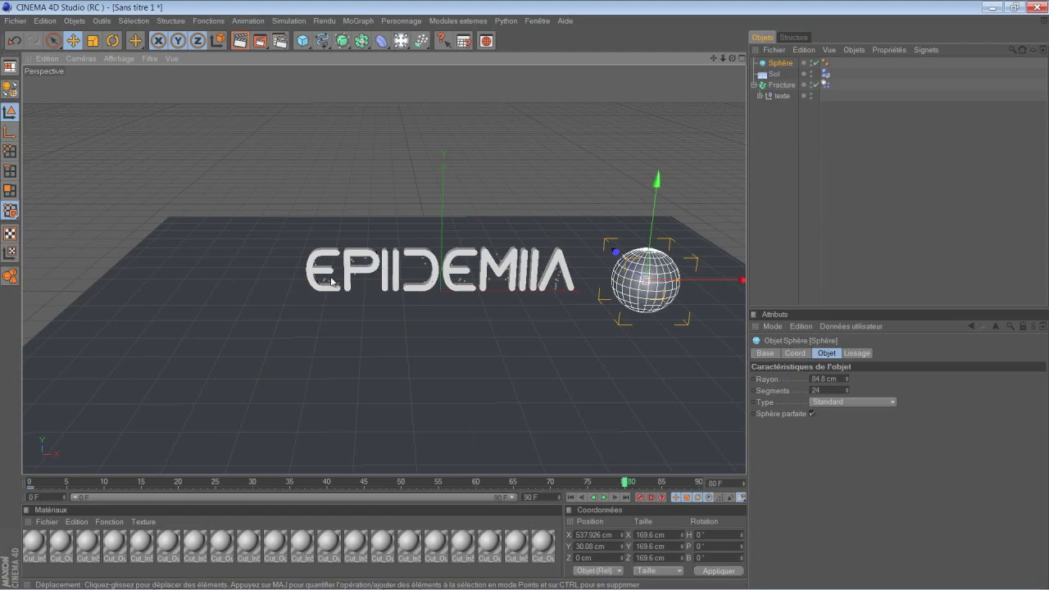
click(114, 40)
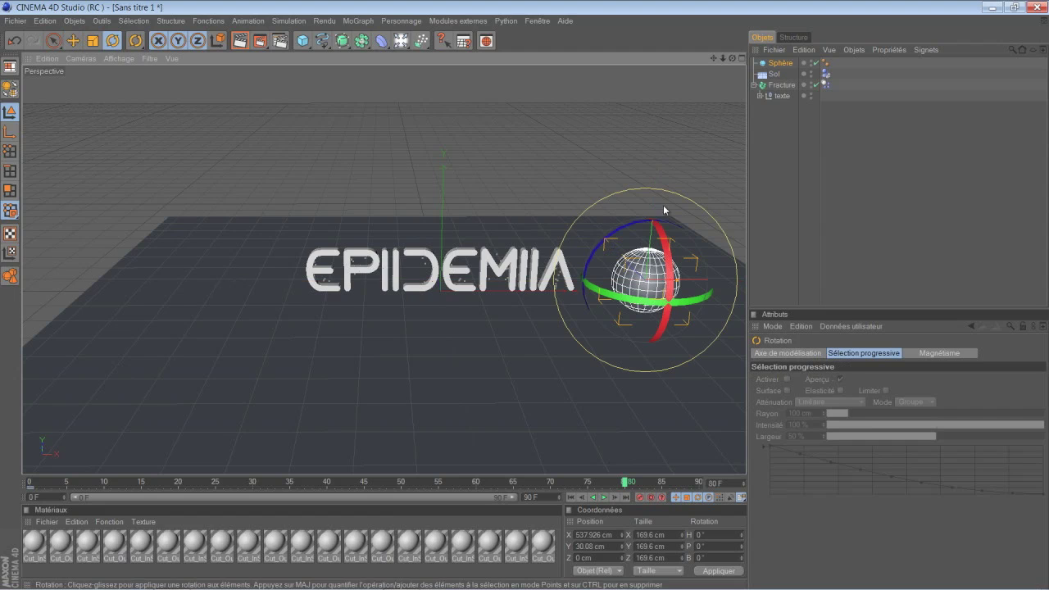
mouse_move(611, 240)
mouse_down()
mouse_move(738, 218)
mouse_move(492, 334)
mouse_move(705, 347)
mouse_move(732, 189)
mouse_move(584, 209)
mouse_move(698, 344)
mouse_move(607, 207)
mouse_move(602, 238)
mouse_up()
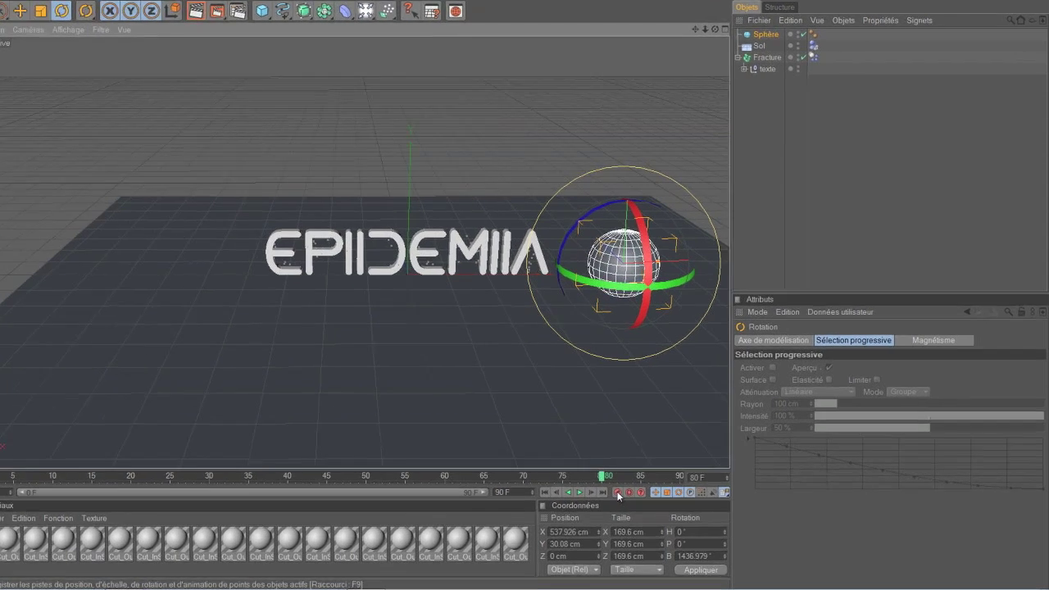
click(618, 494)
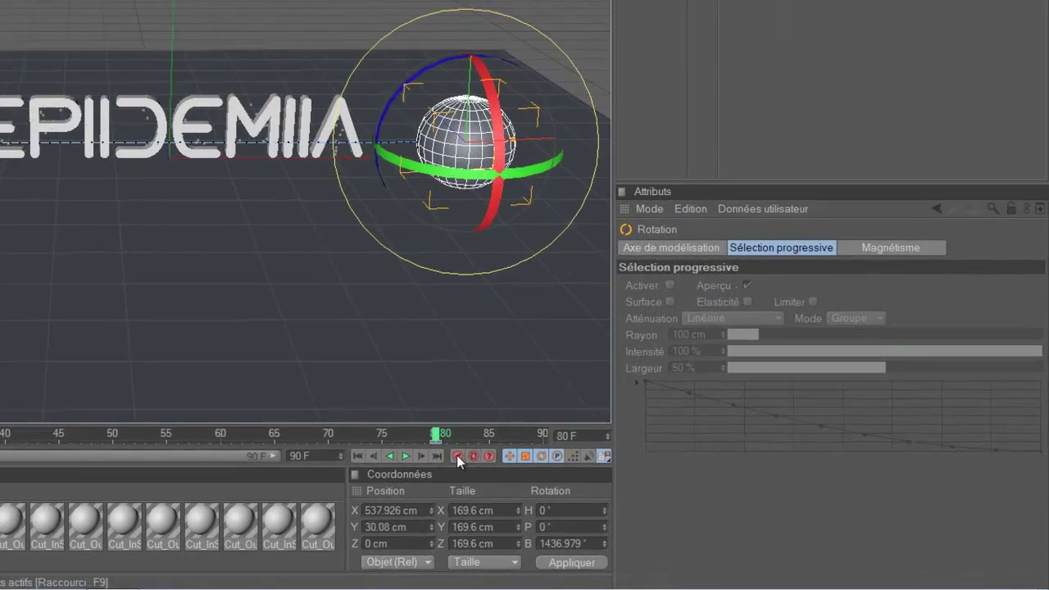
Play the animation to check the sphere's path through the text, and return to the first frame.
click(545, 493)
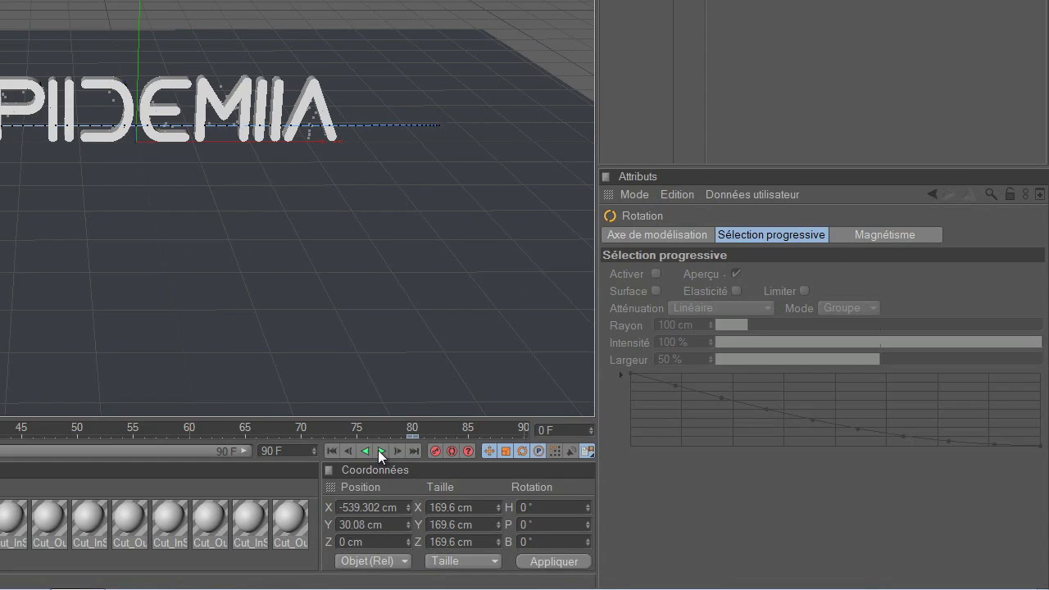
click(378, 450)
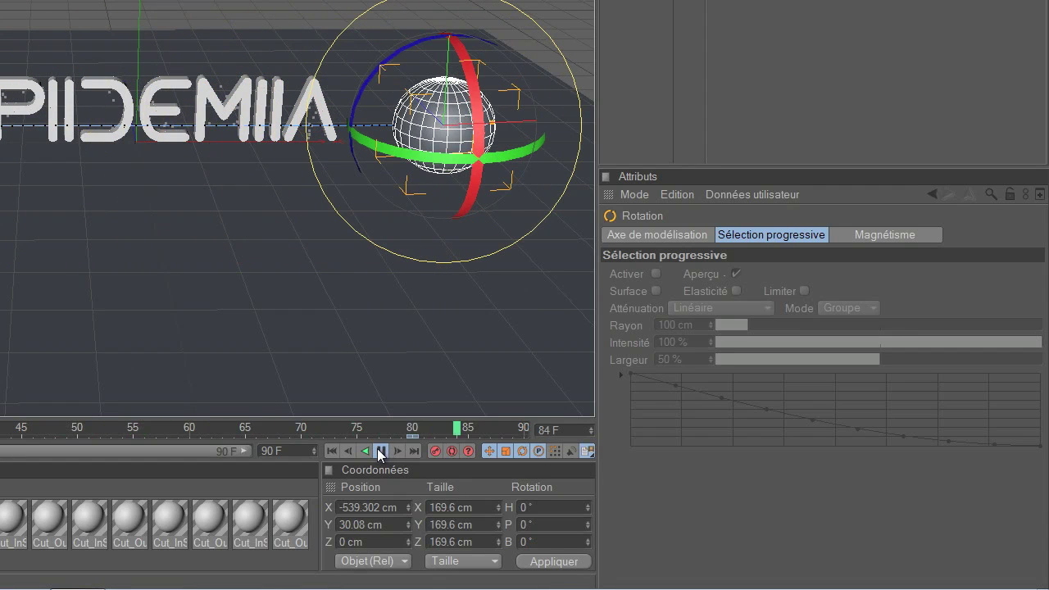
click(382, 450)
click(332, 450)
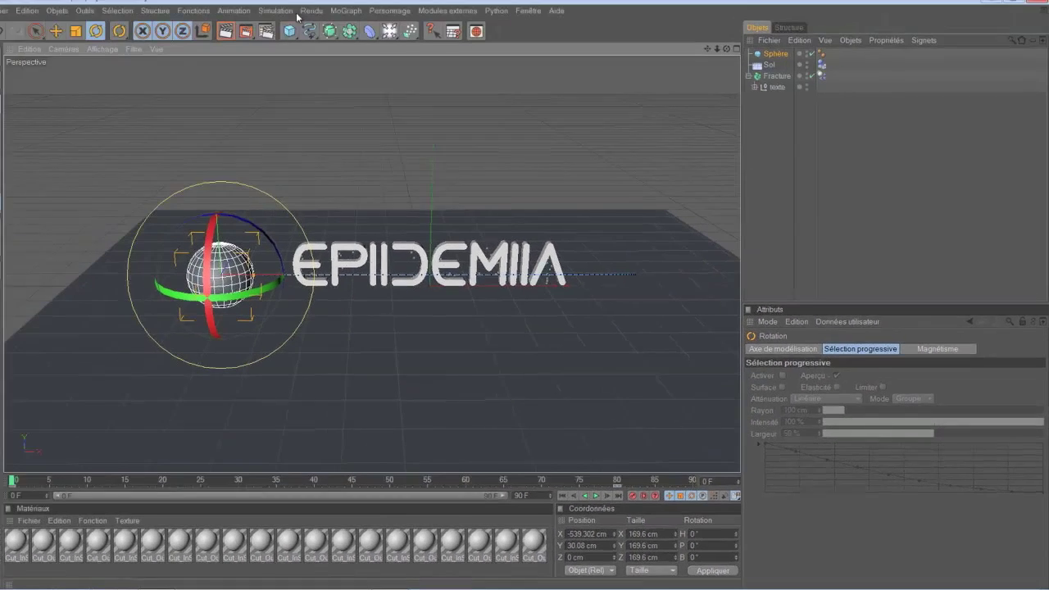
Make the sphere a collision body, preview its impact on the text, and return to the first frame.
click(289, 21)
mouse_move(299, 50)
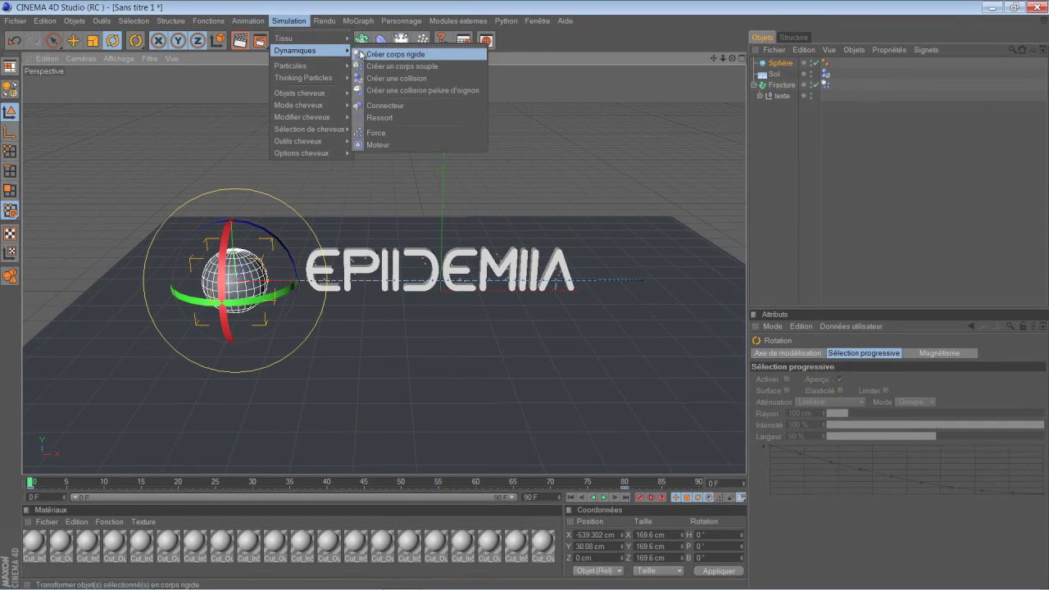
click(407, 78)
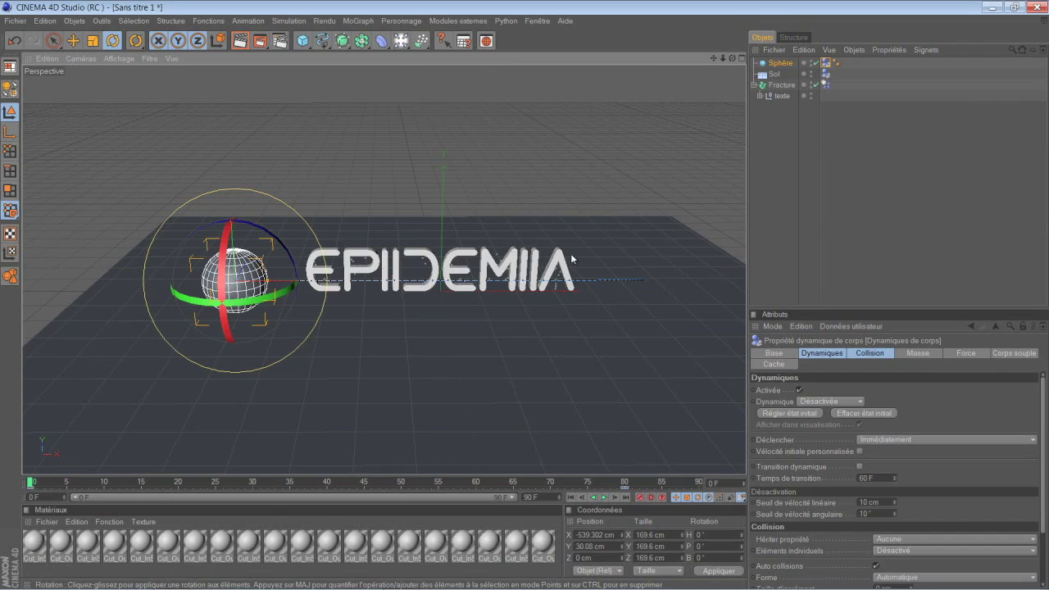
click(602, 497)
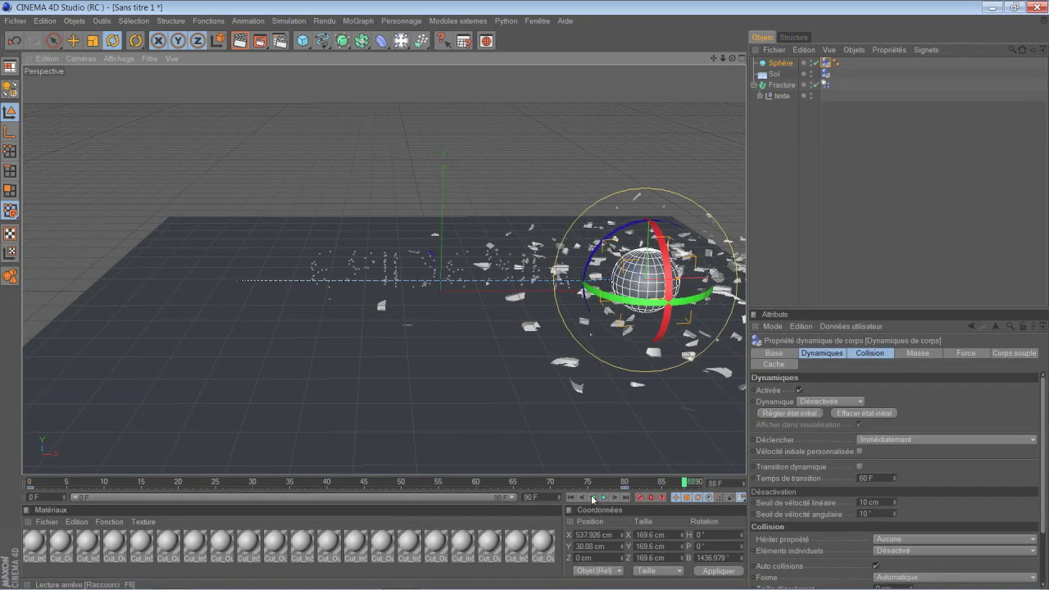
click(570, 496)
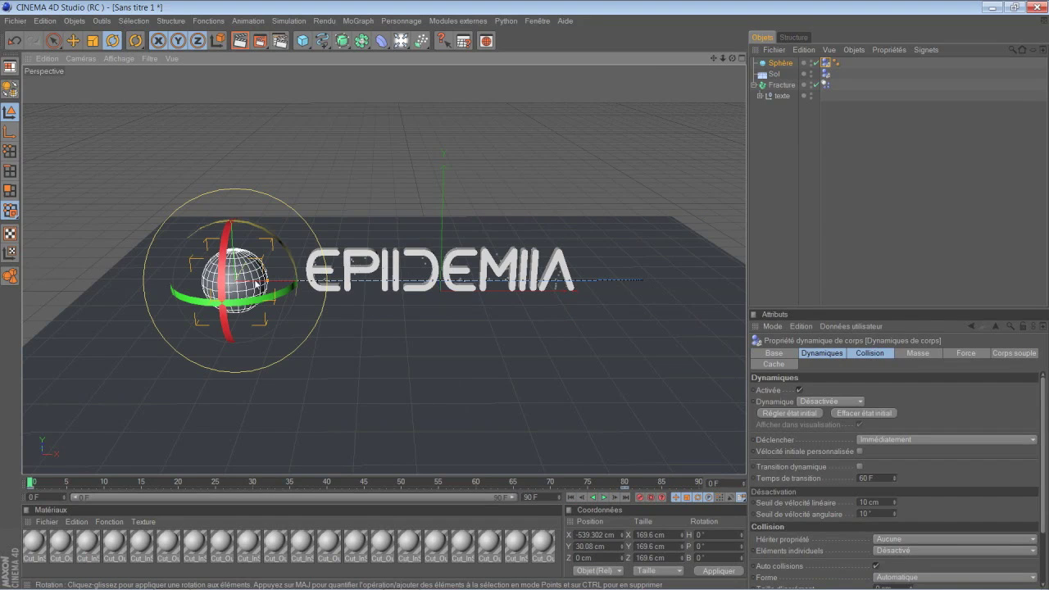
Replace the sphere's frame 80 keyframe with one at about X 516 cm and a bank rotation of about 712°.
click(626, 489)
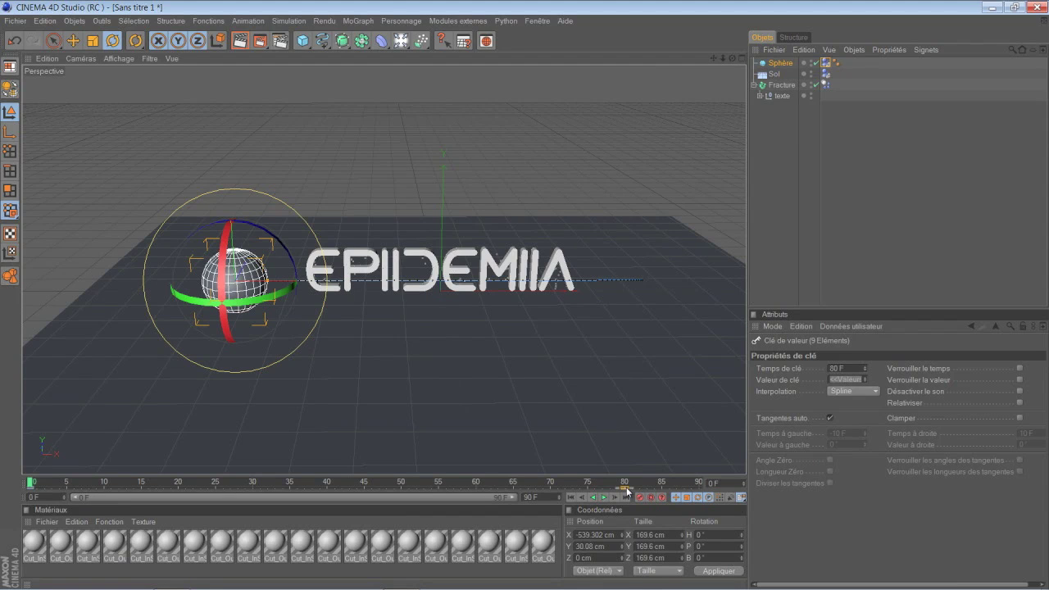
click(626, 492)
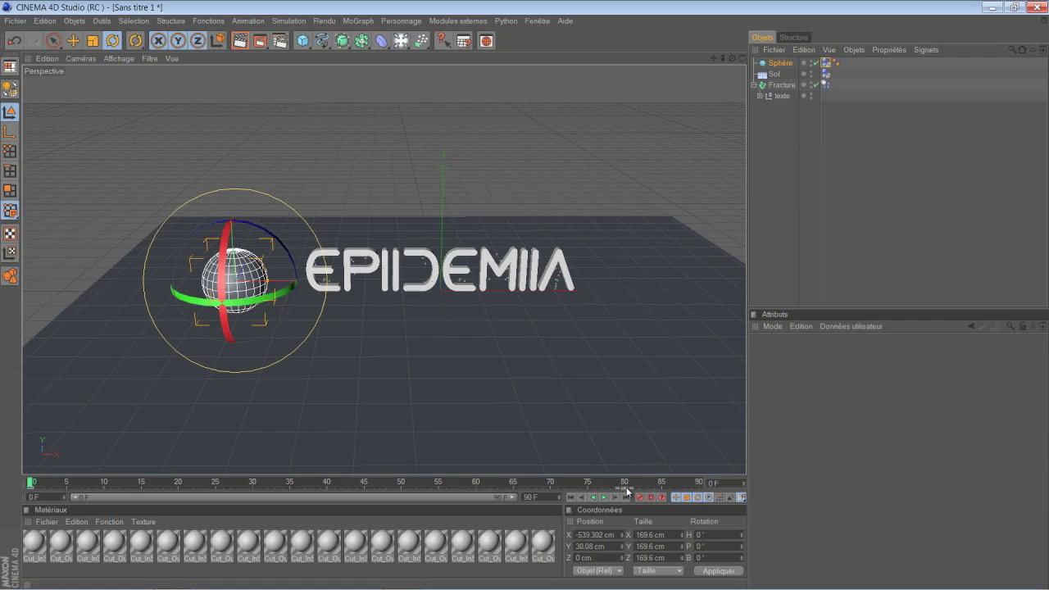
click(74, 41)
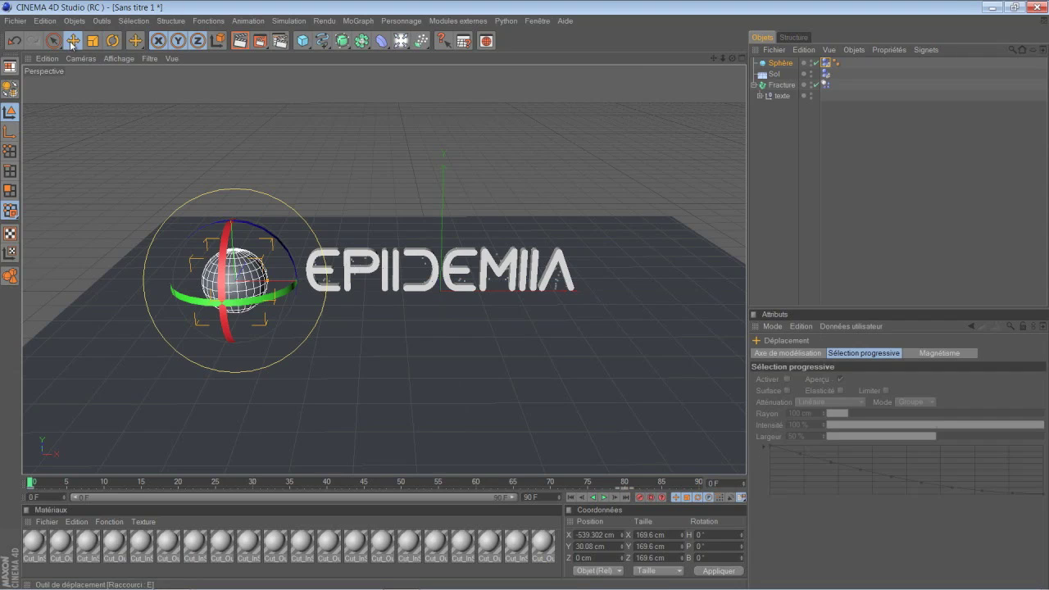
click(625, 483)
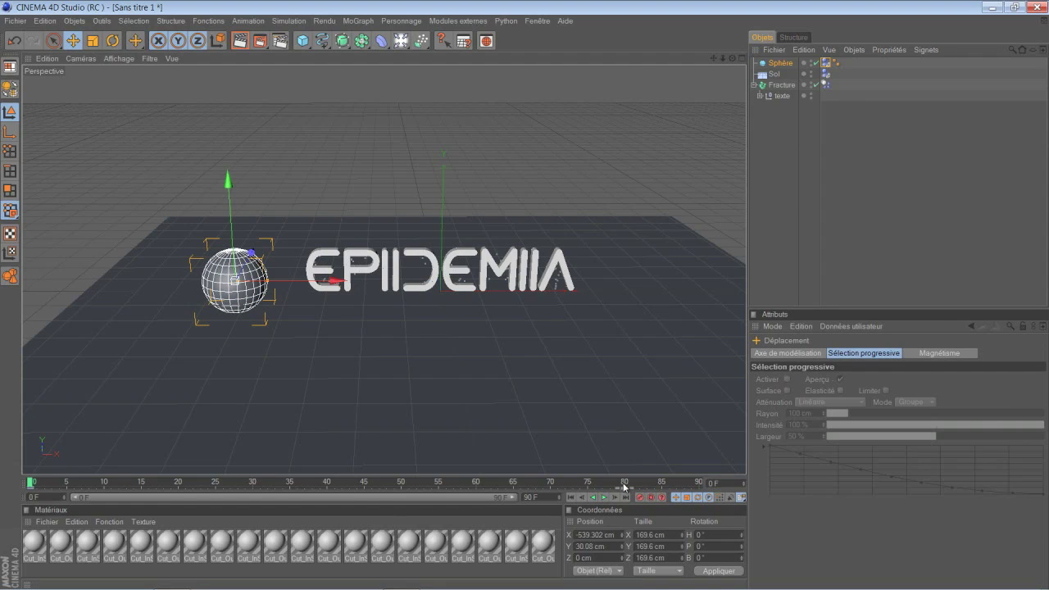
drag(336, 296, 742, 282)
click(113, 41)
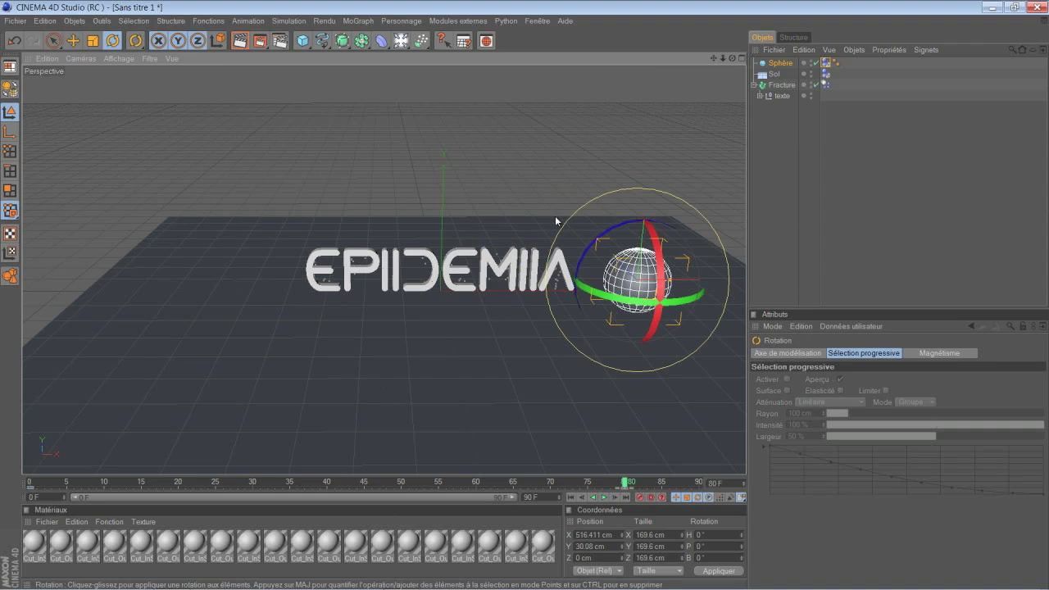
drag(636, 223, 591, 250)
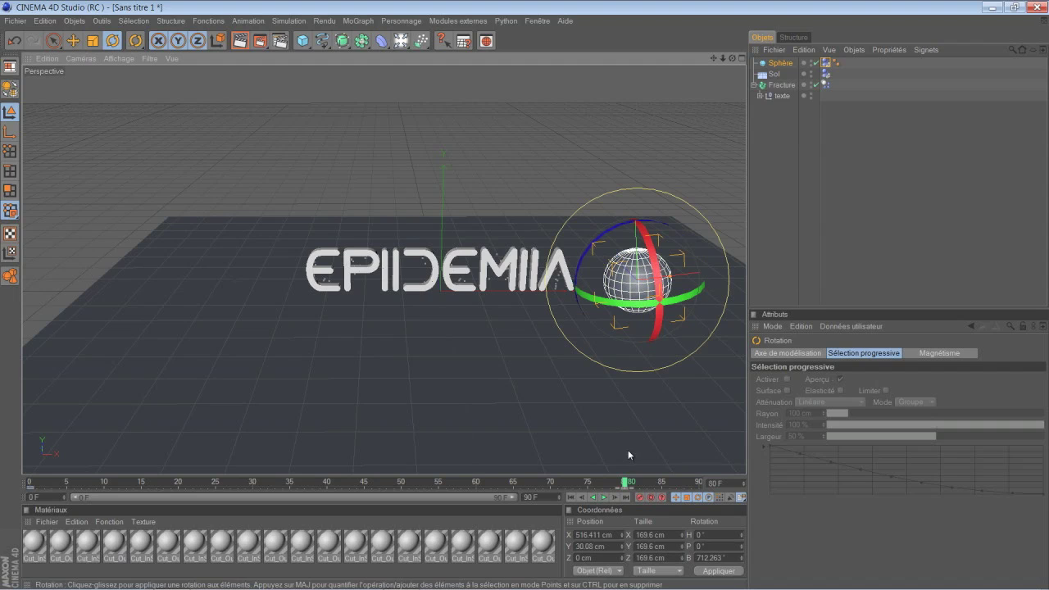
Replay the simulation from the first frame, stop at frame 42 and render the view.
click(573, 496)
click(605, 496)
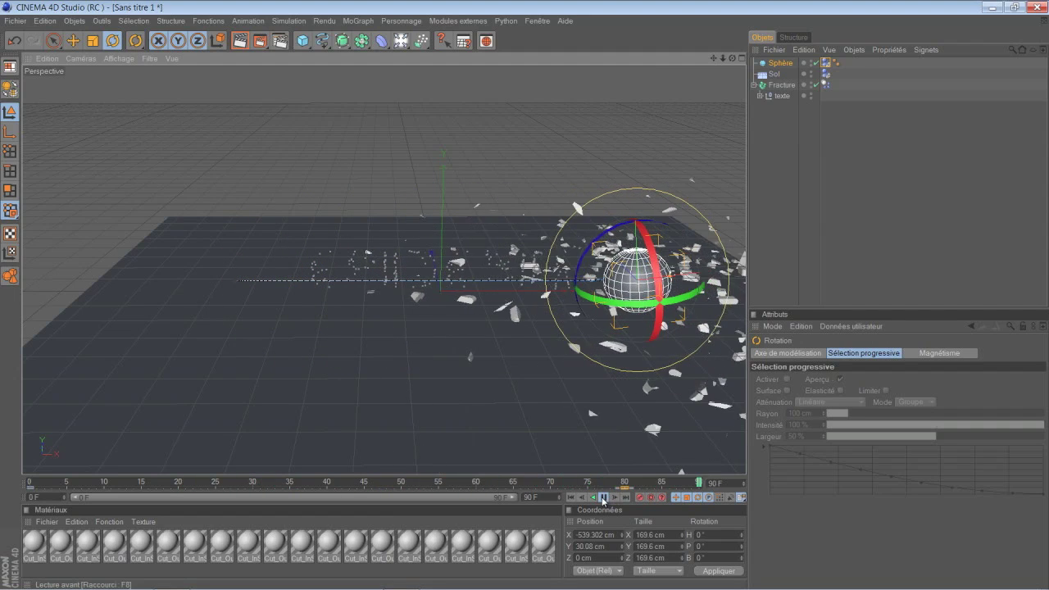
click(239, 40)
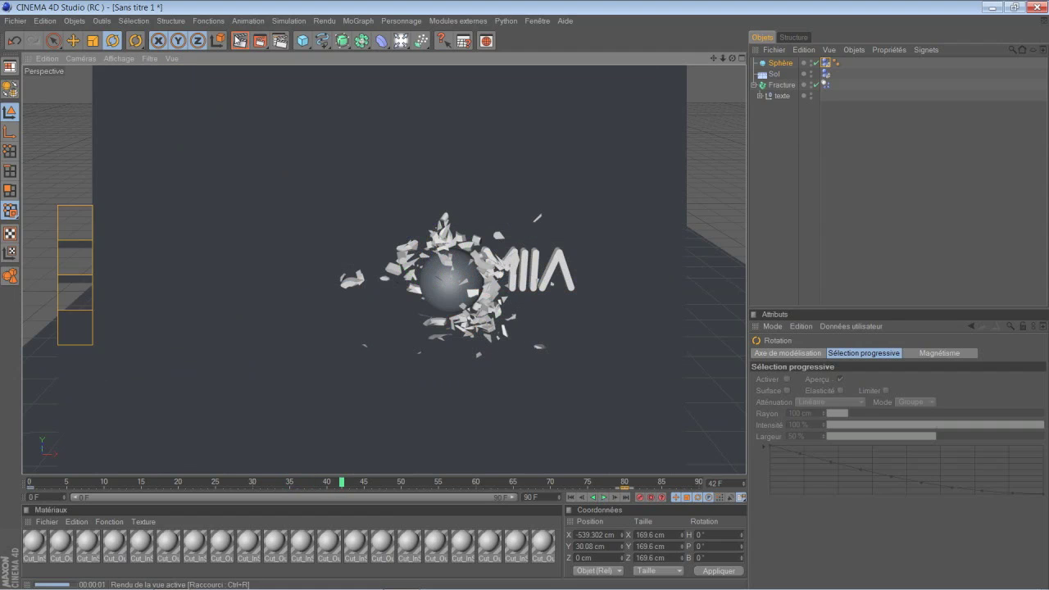
Add a light (Lumière) above the text, raise it to about Y 570 cm and render the view.
drag(338, 219, 394, 220)
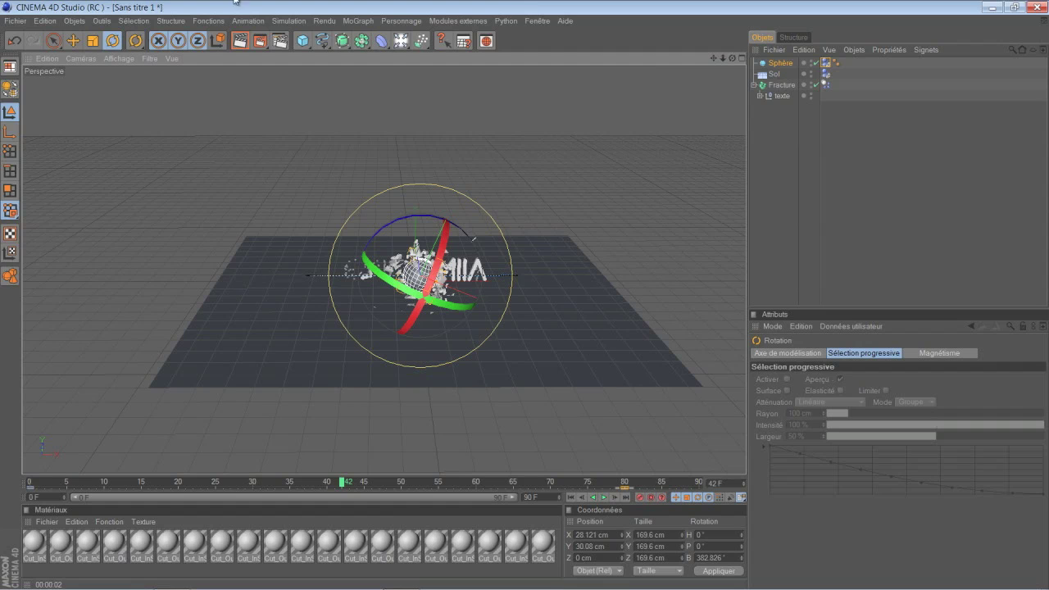
click(73, 40)
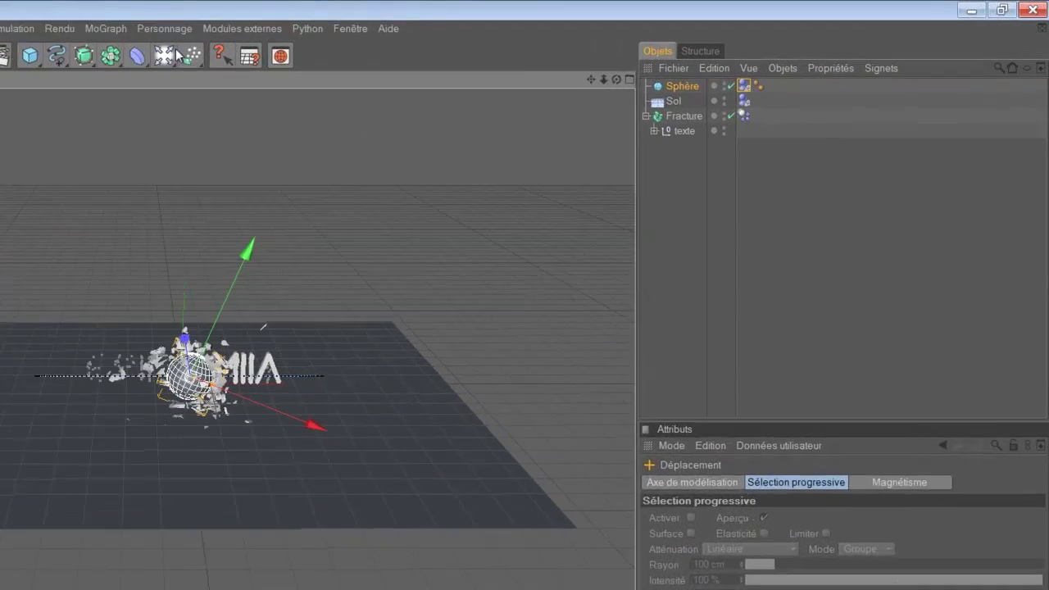
click(188, 55)
click(165, 55)
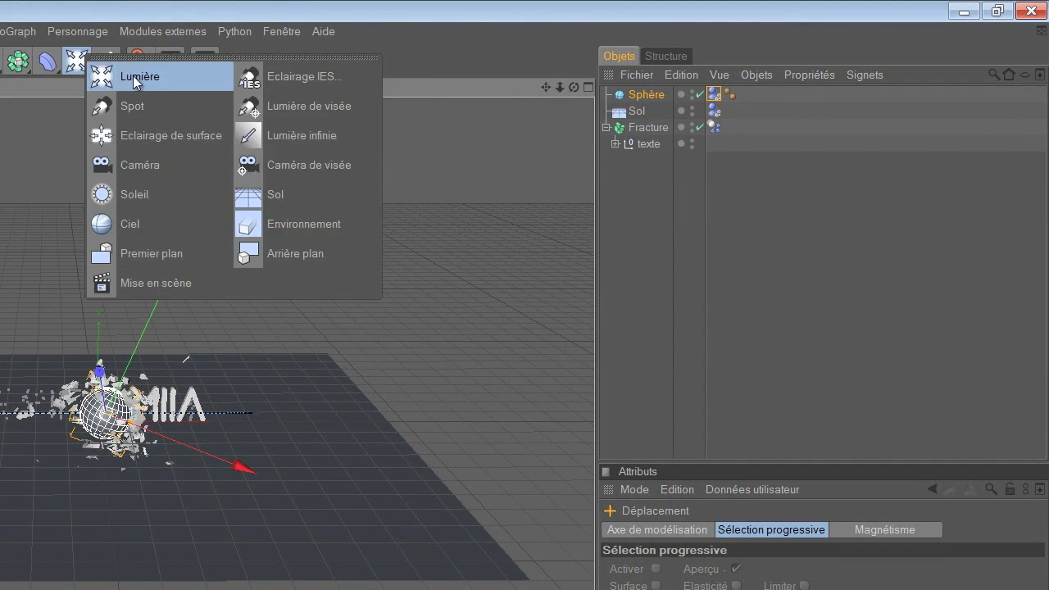
click(135, 76)
drag(98, 263, 100, 94)
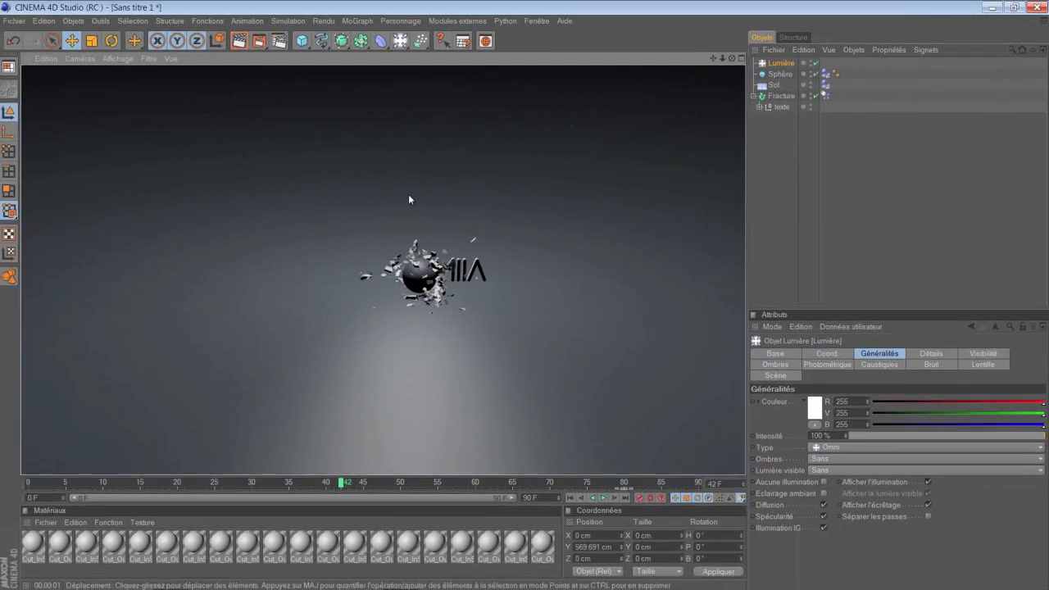
scroll(409, 198, up, 1)
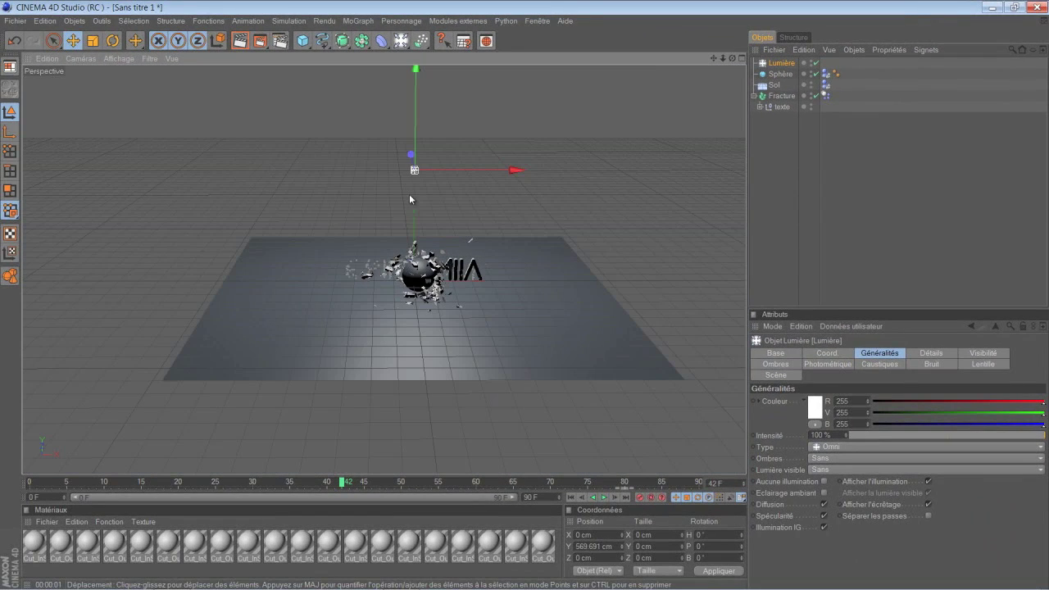
scroll(456, 246, up, 3)
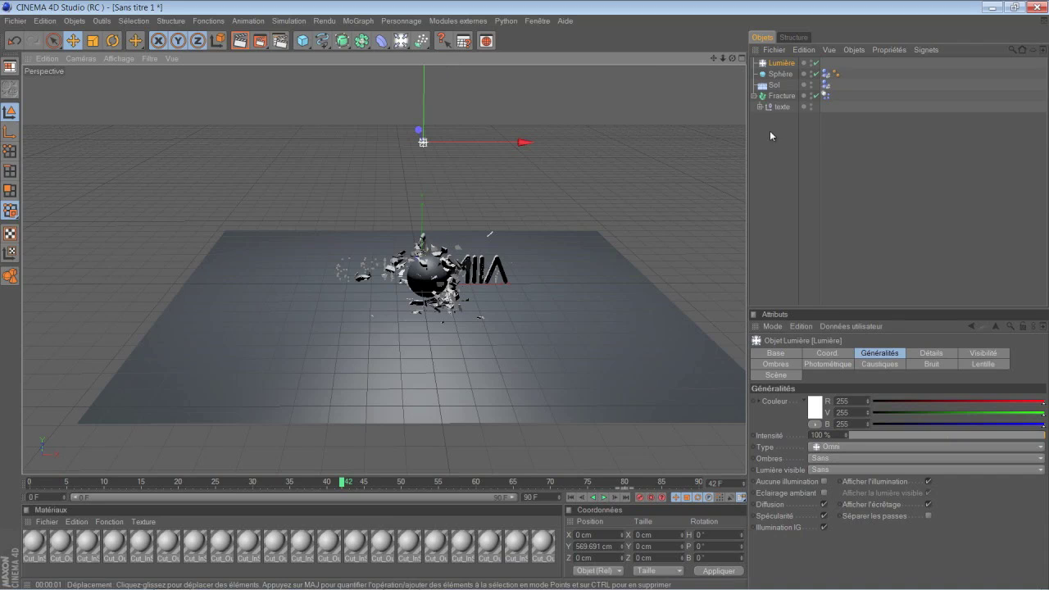
Give the light soft shadows using Masques d'ombres (ombres diffuses).
click(785, 365)
click(820, 401)
click(829, 427)
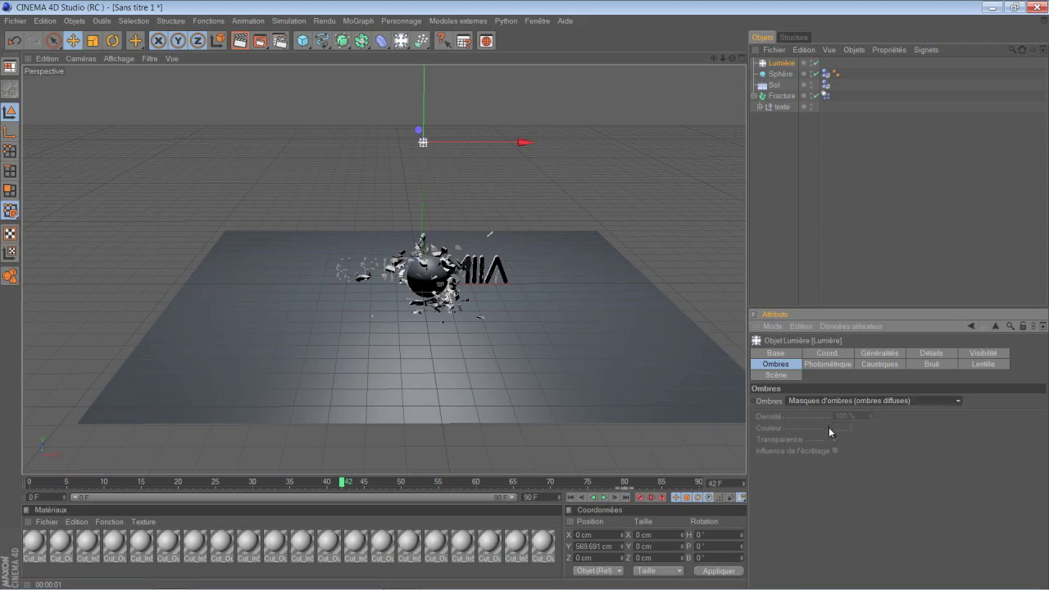
click(878, 353)
click(860, 456)
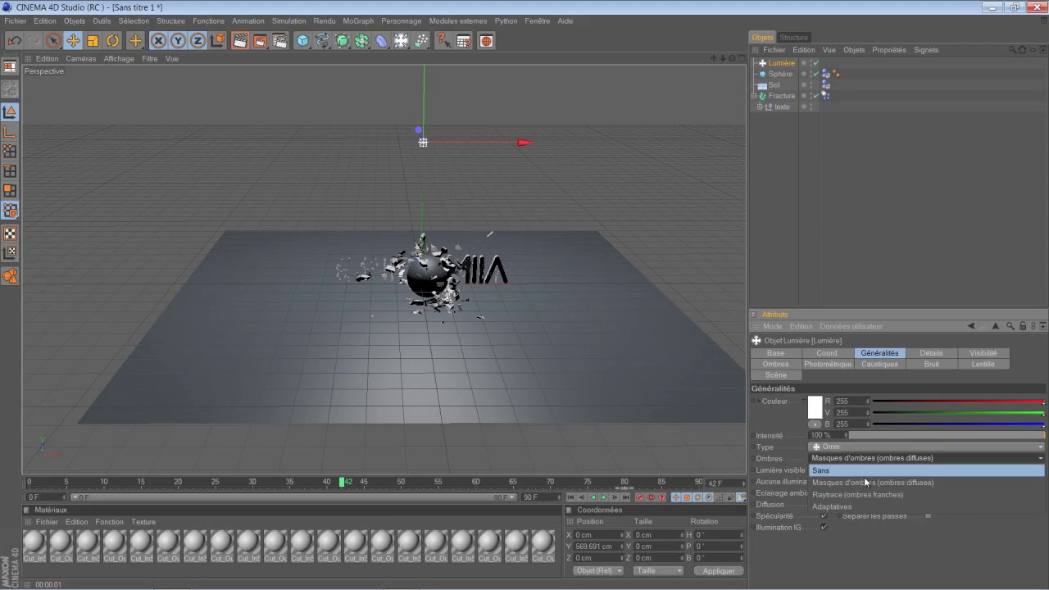
click(868, 484)
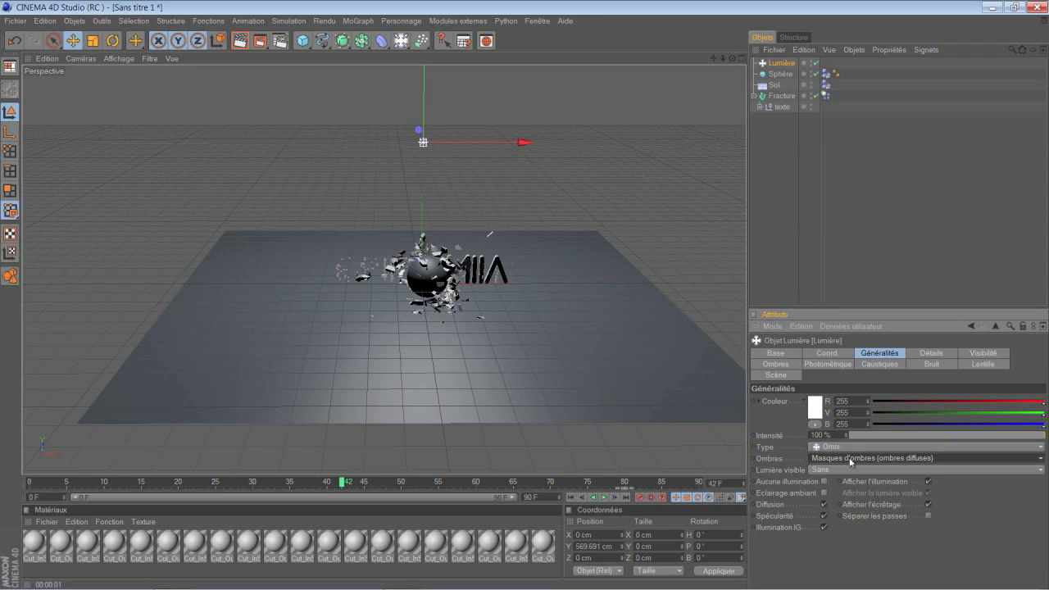
Set the light's visible light to Volumétrique and render the view to check the effect.
click(849, 468)
click(849, 505)
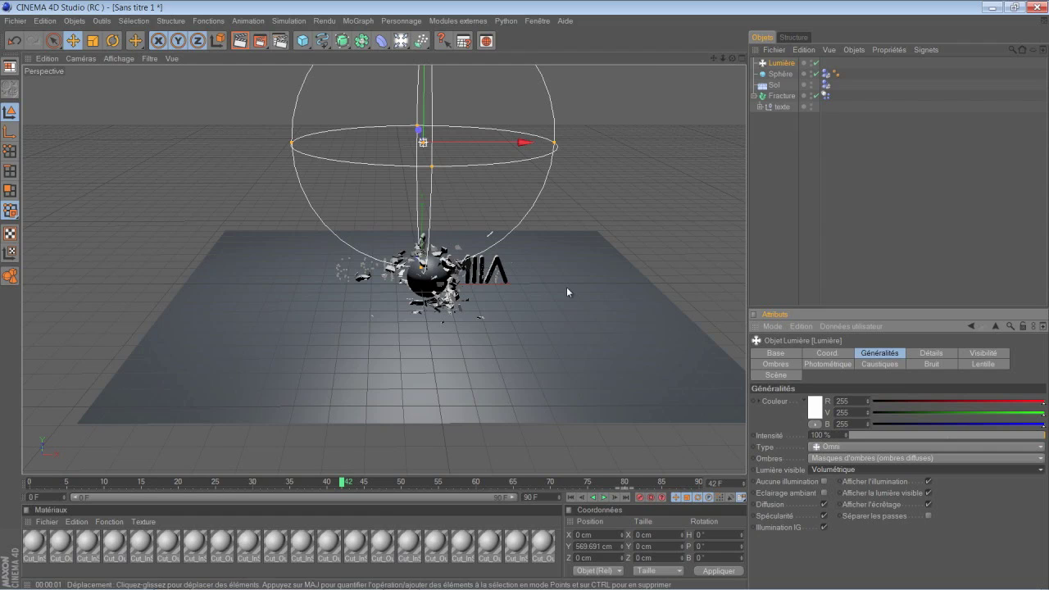
click(240, 40)
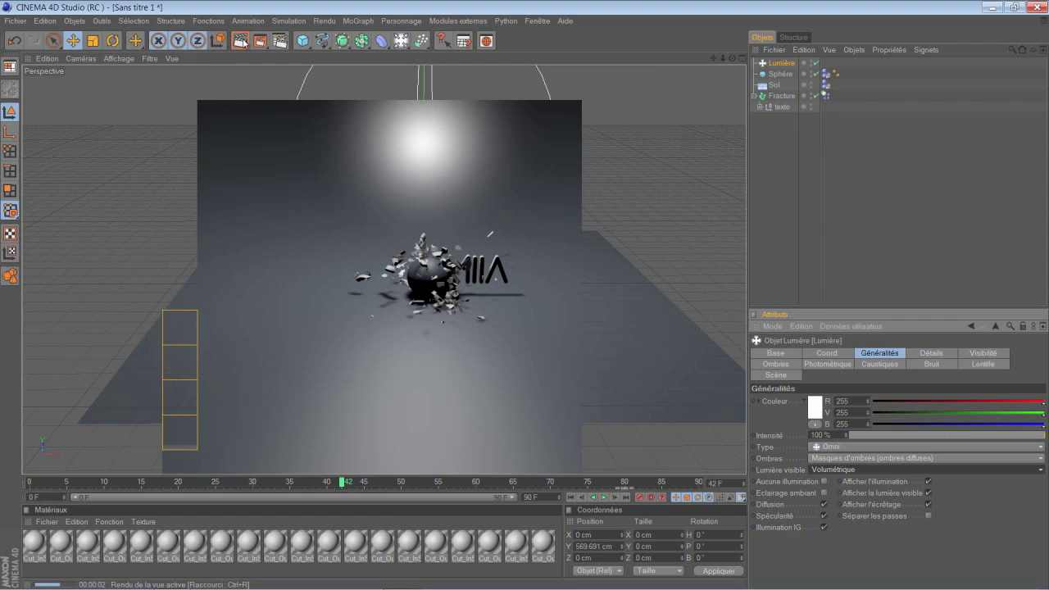
click(410, 155)
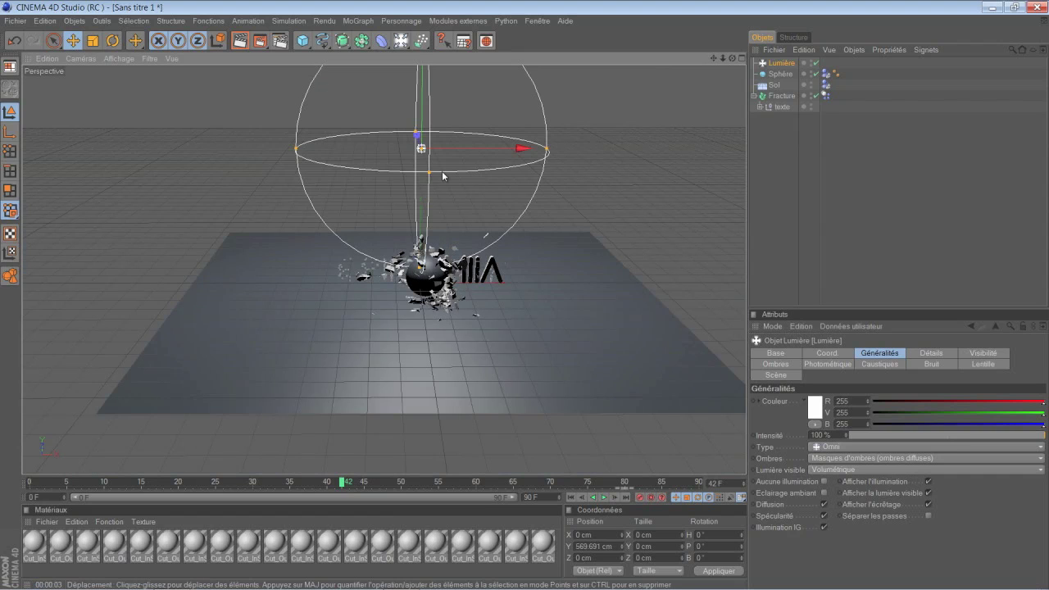
Raise the light to about Y 1697 cm and render the view again.
click(73, 40)
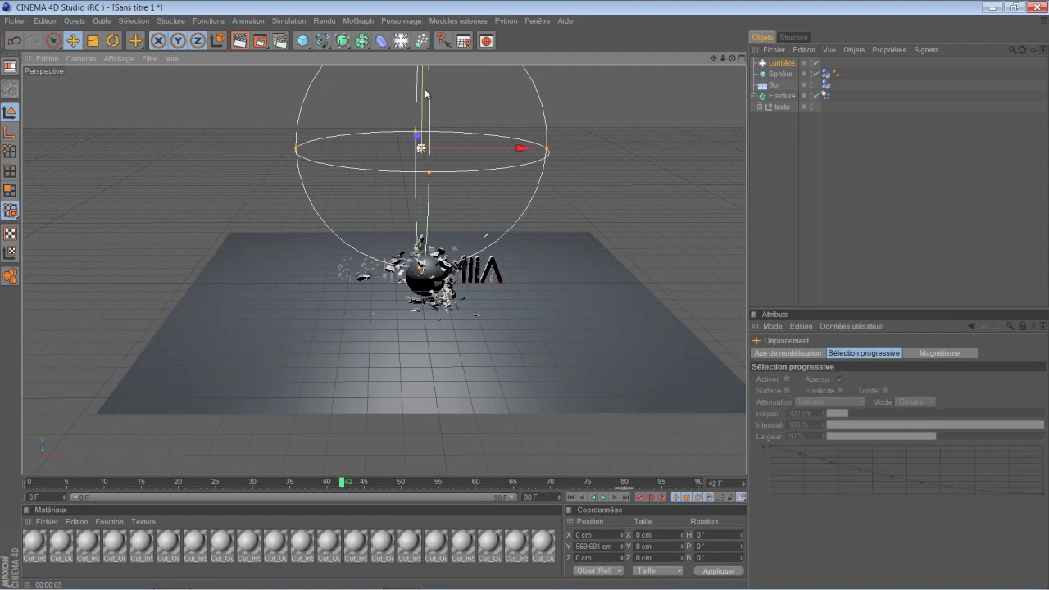
drag(524, 297, 386, 101)
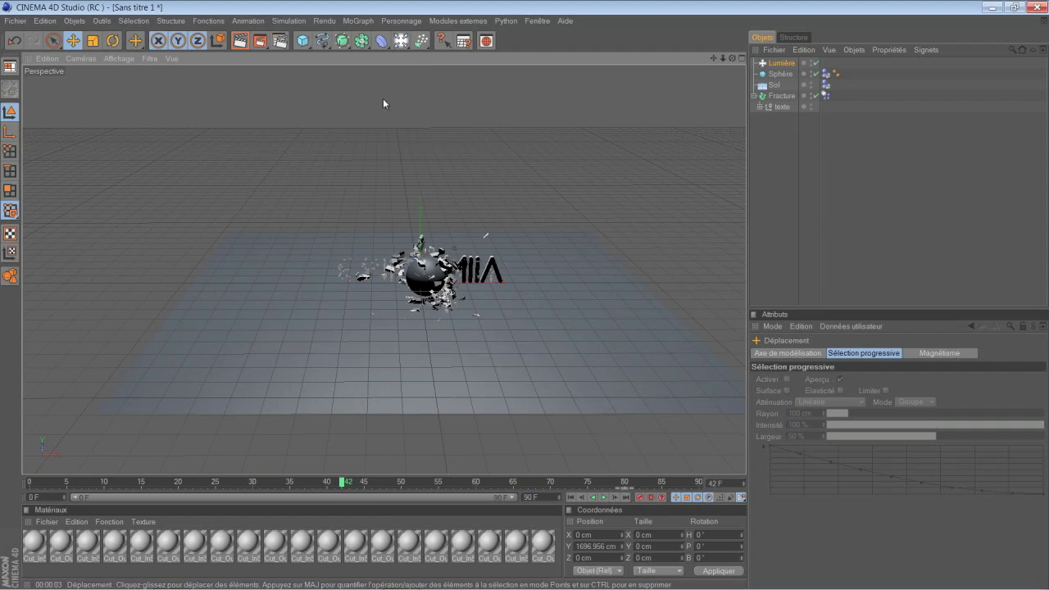
click(240, 40)
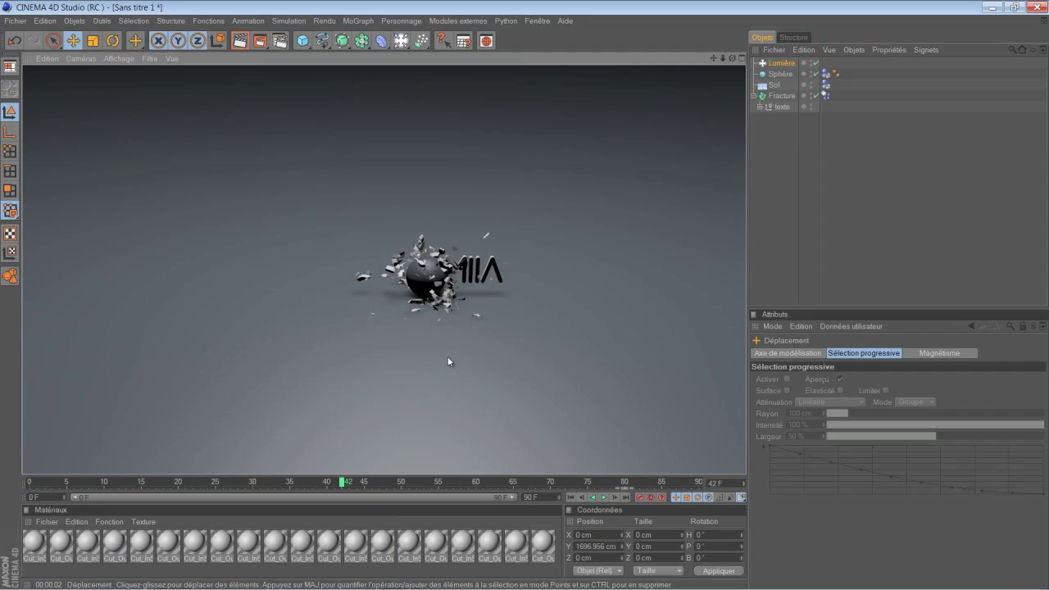
click(447, 357)
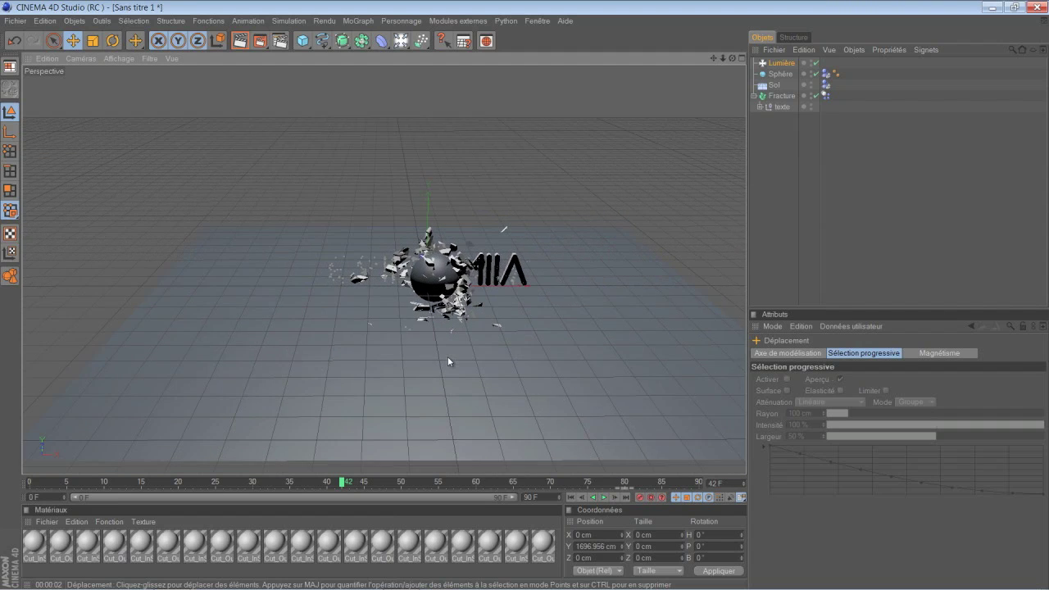
Return to the first frame and delete all the Cut_InSide and Cut_OutSide materials.
click(572, 497)
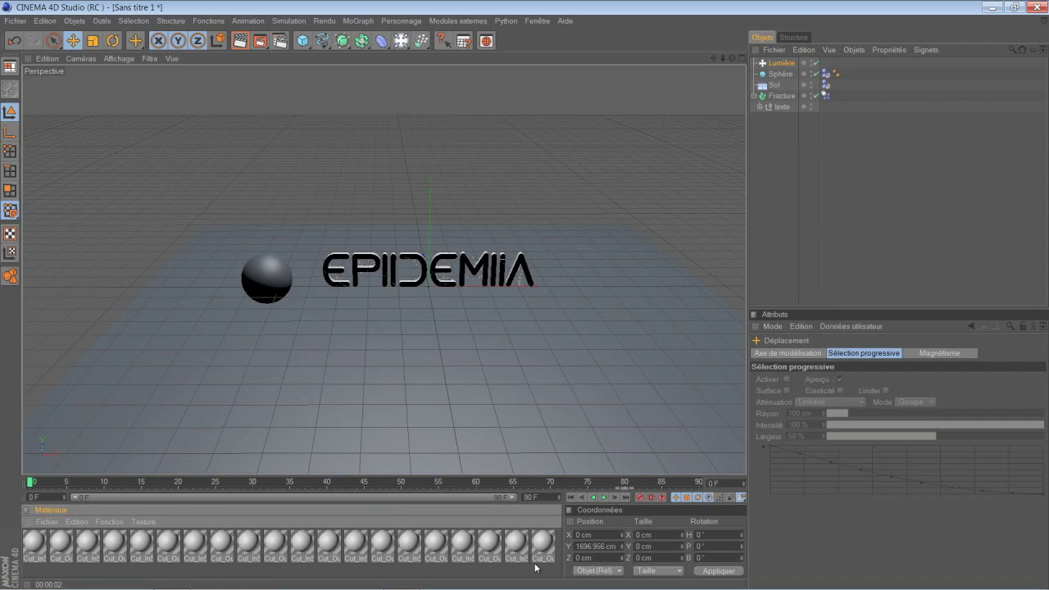
drag(536, 567, 39, 547)
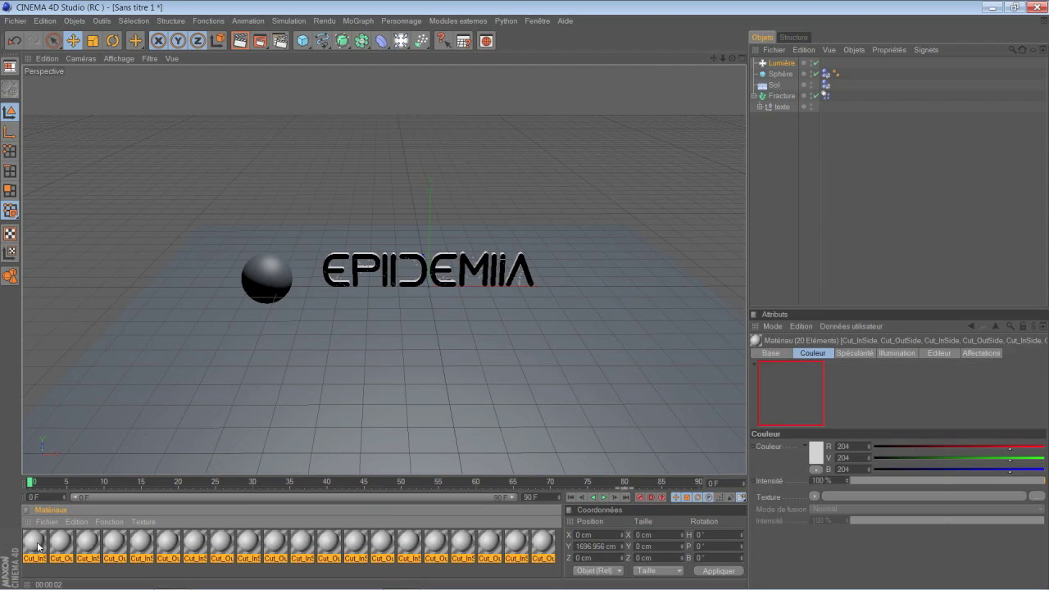
key(Delete)
Create a new material and set its base colour to dark red, RGB 126, 15, 15.
double_click(48, 533)
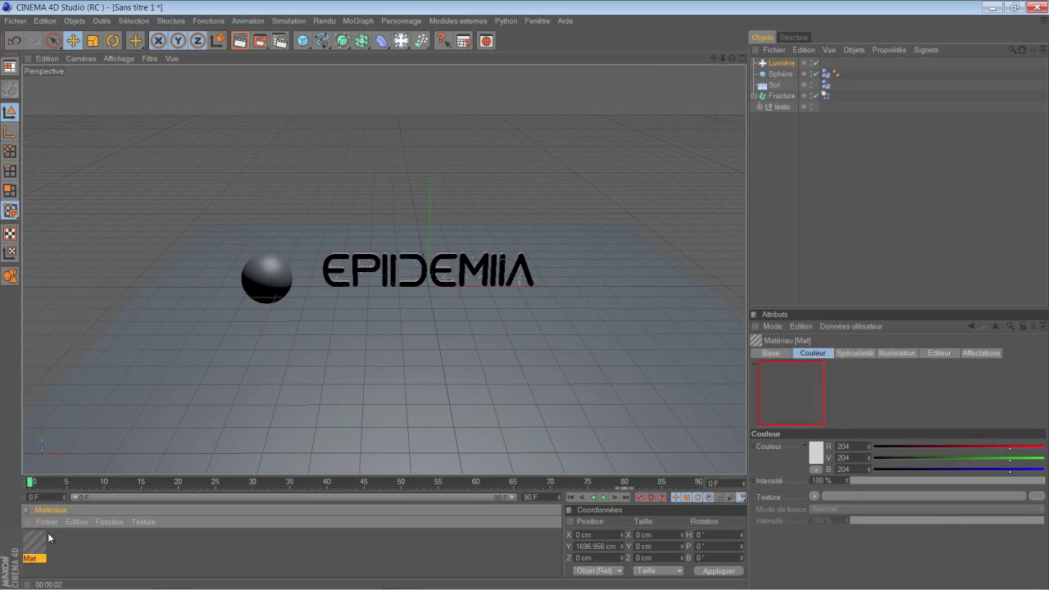
double_click(40, 540)
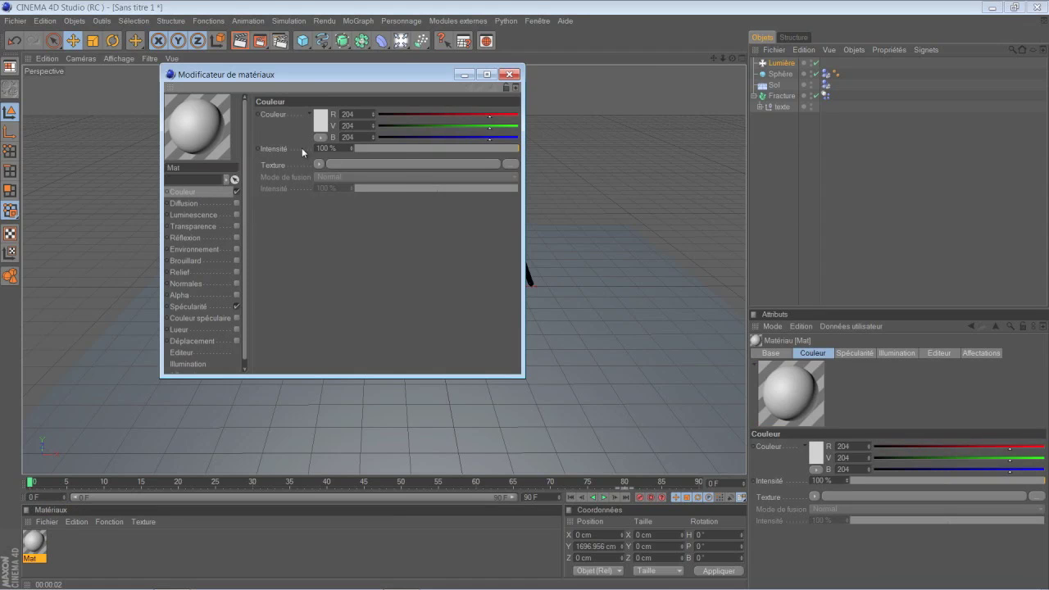
click(320, 120)
drag(295, 129, 333, 91)
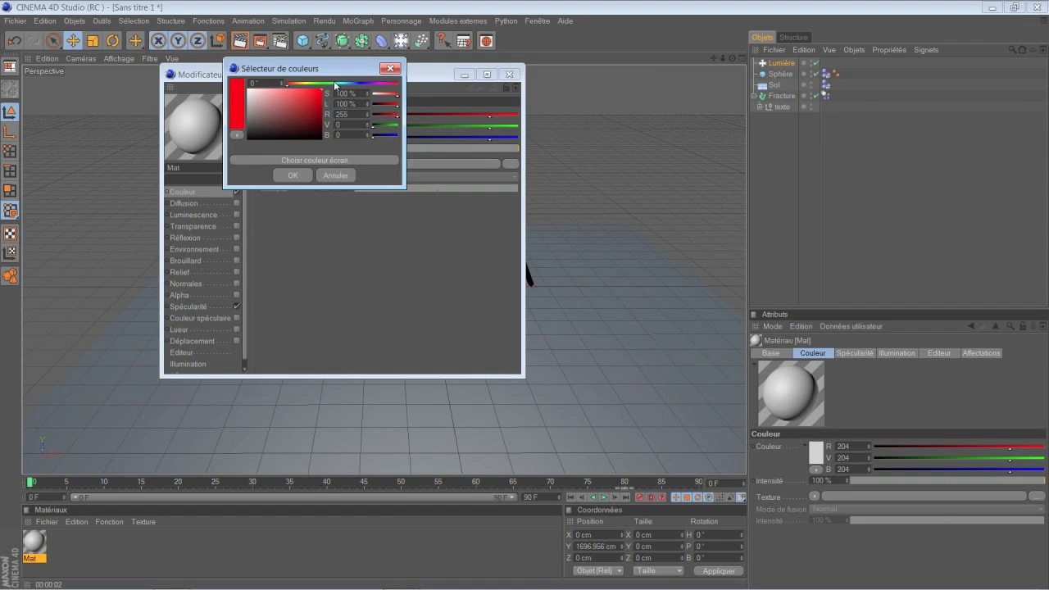
drag(311, 126, 317, 117)
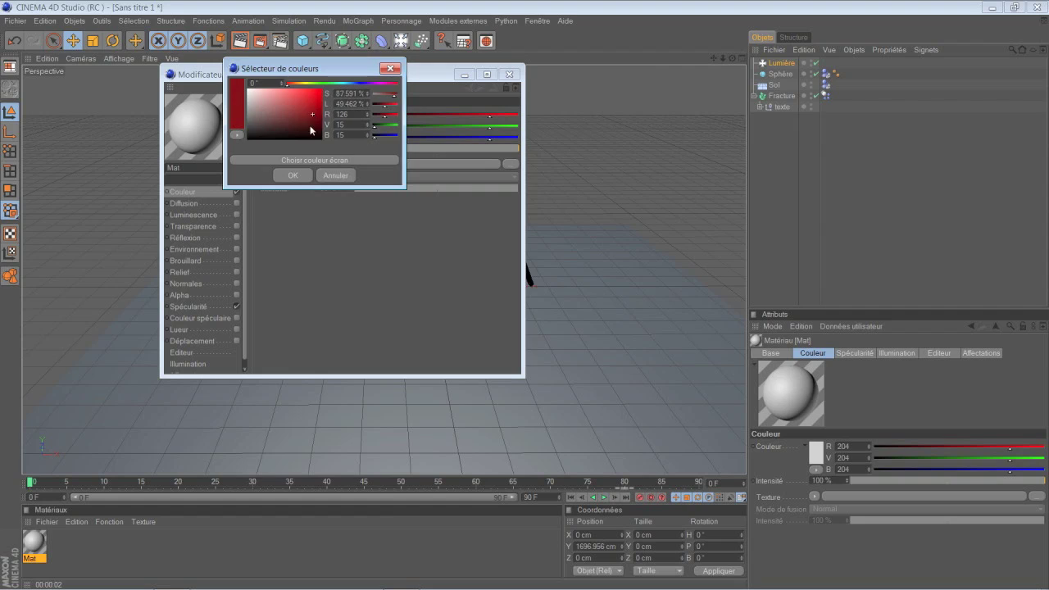
click(292, 175)
Enable the red material's luminescence with a colour of RGB 134, 2, 2 and close the material editor.
click(220, 214)
click(236, 215)
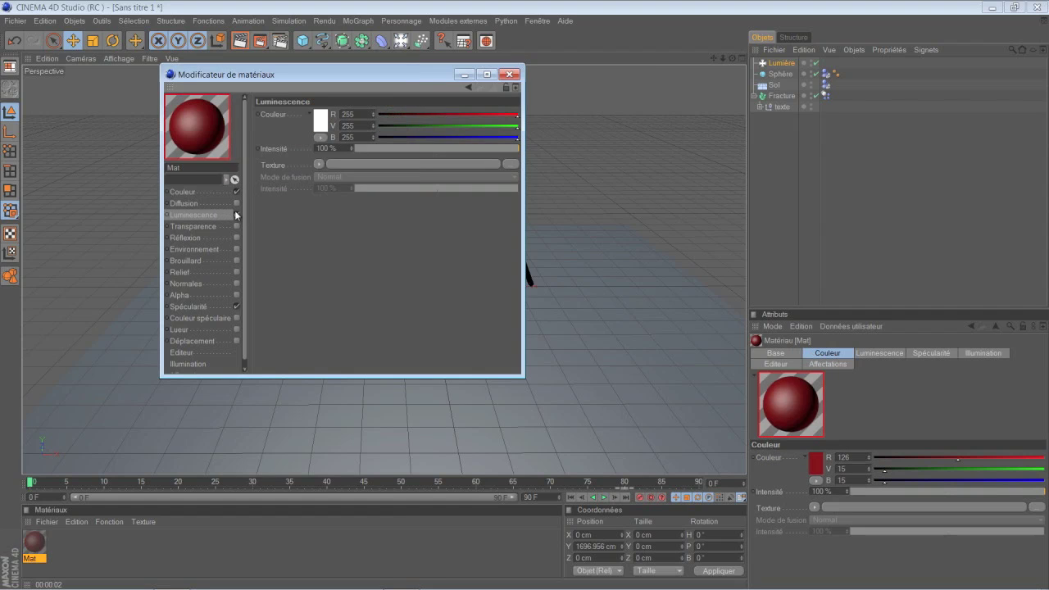
click(320, 120)
drag(320, 119, 330, 110)
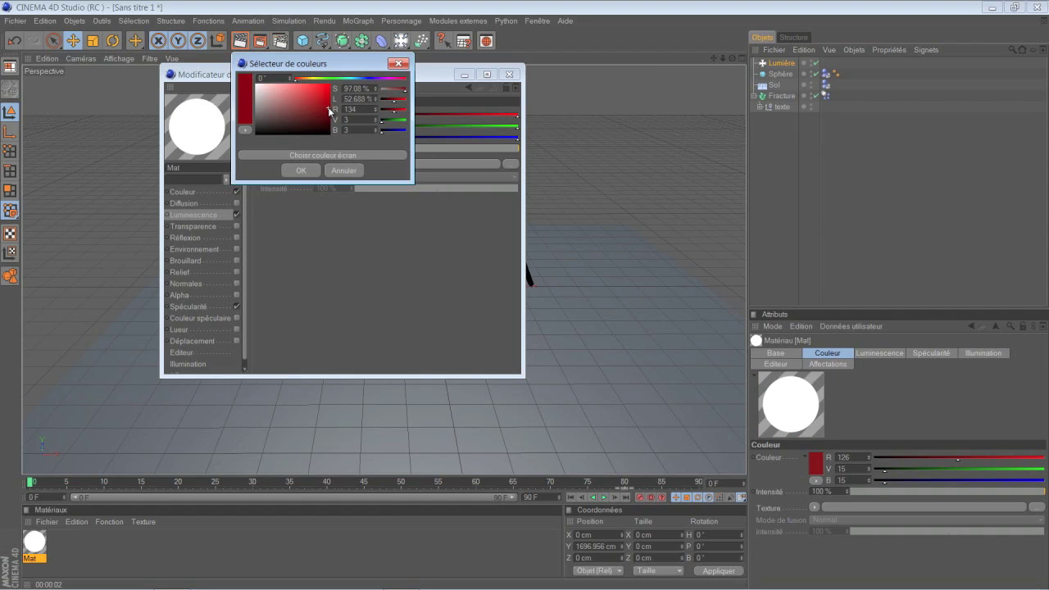
click(302, 170)
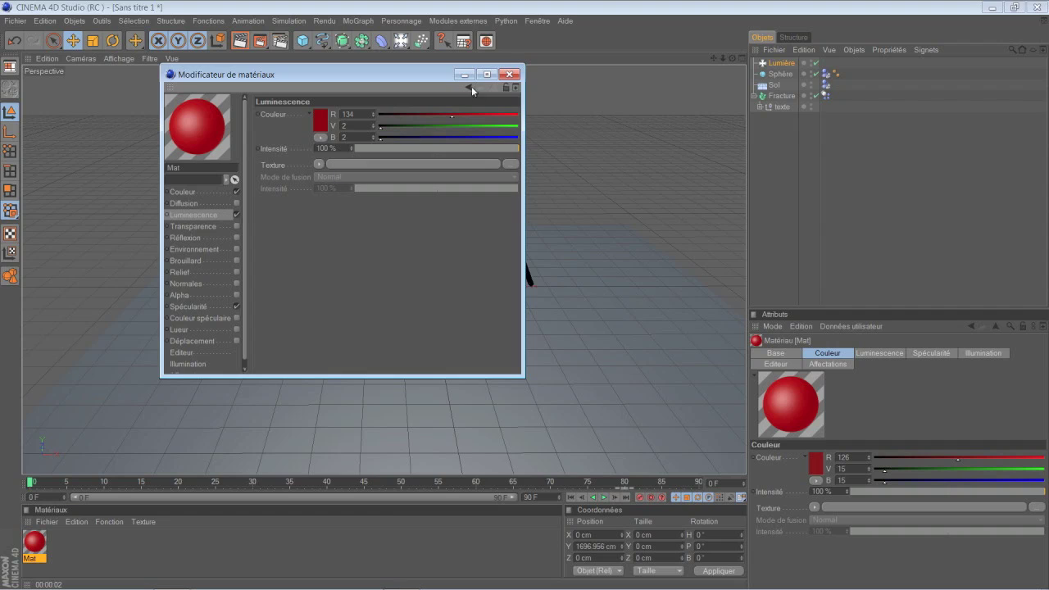
click(512, 73)
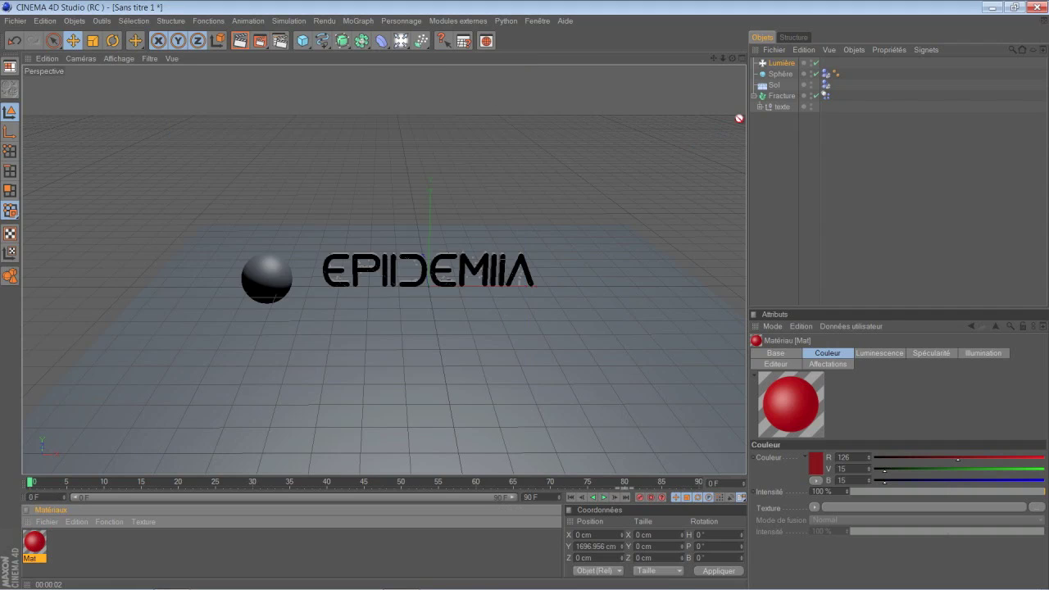
Apply the red material to the texte object, play the simulation to frame 30 and render the view.
drag(779, 90, 784, 106)
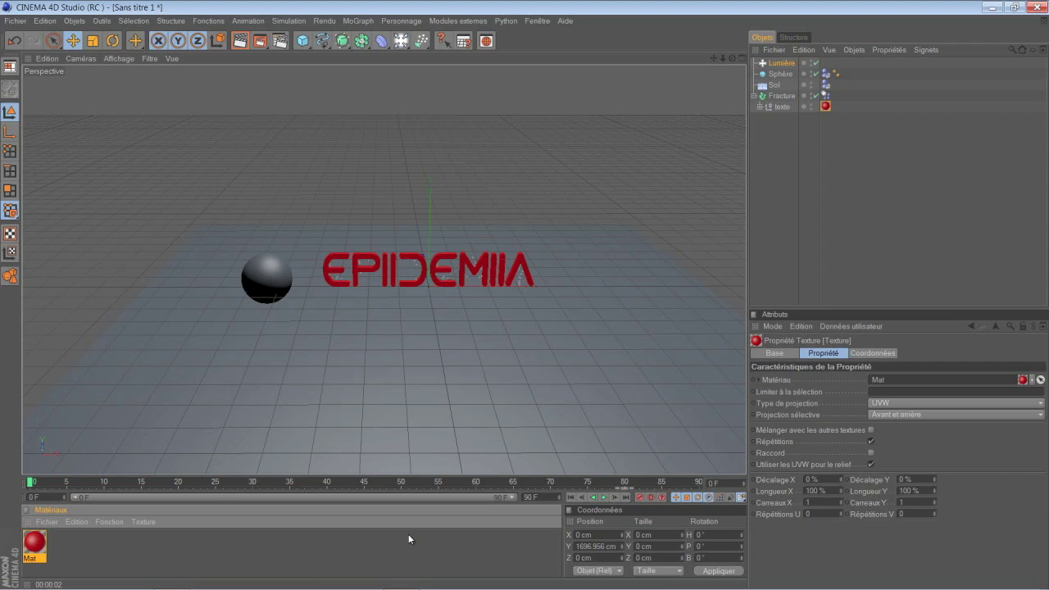
click(605, 498)
click(605, 498)
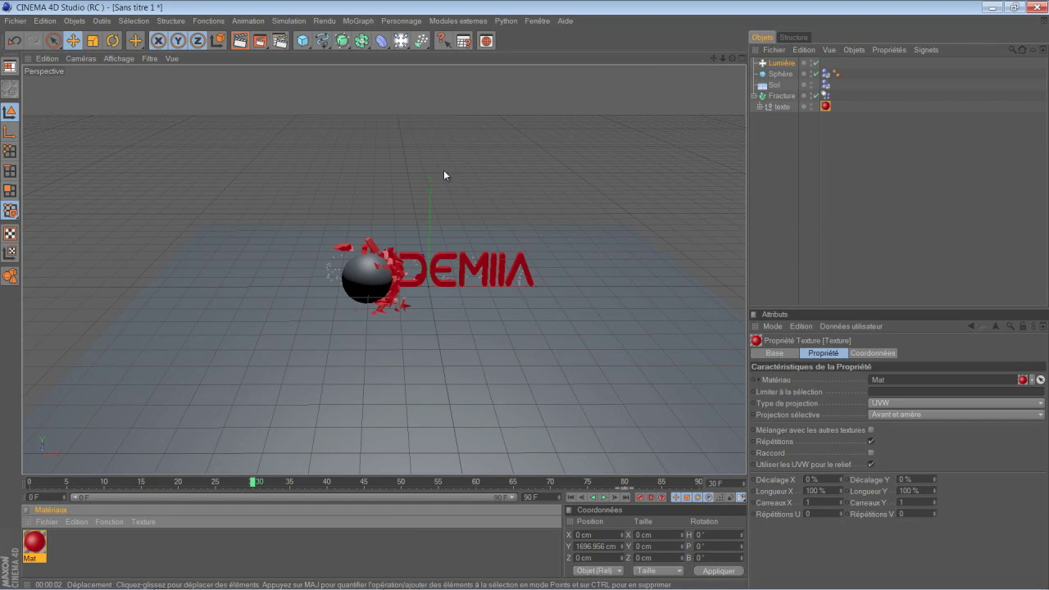
click(241, 45)
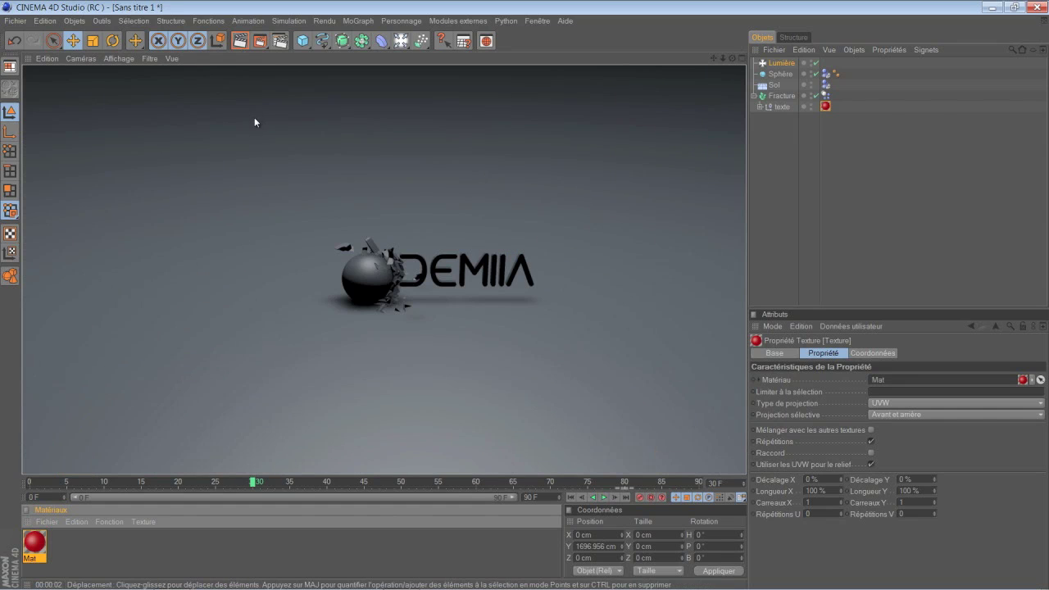
Undo the red material's assignment and creation and the deletion of the Cut materials.
click(15, 41)
click(15, 41)
click(14, 41)
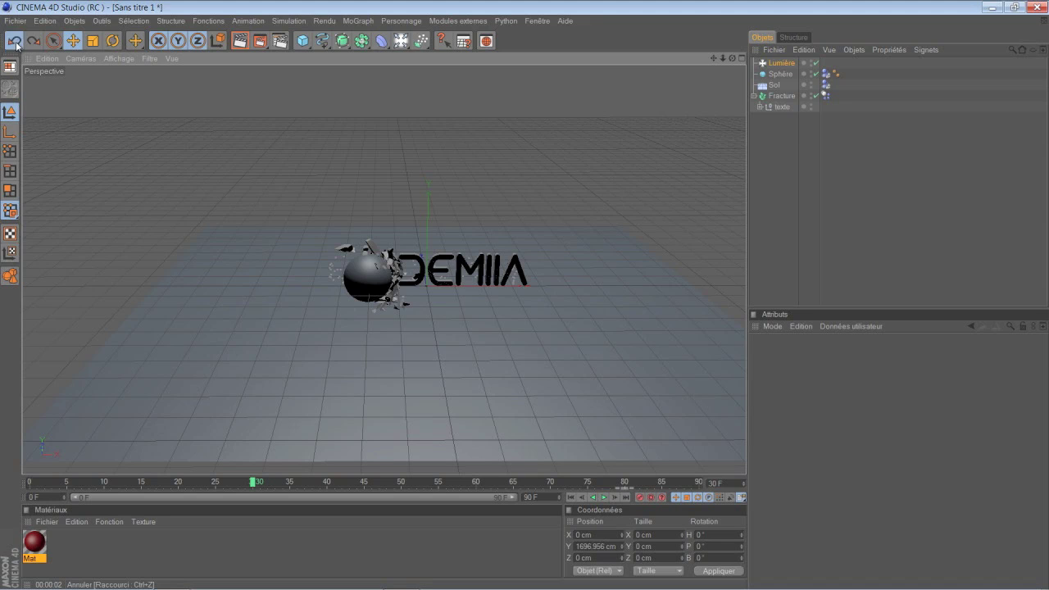
click(15, 41)
click(15, 41)
click(15, 40)
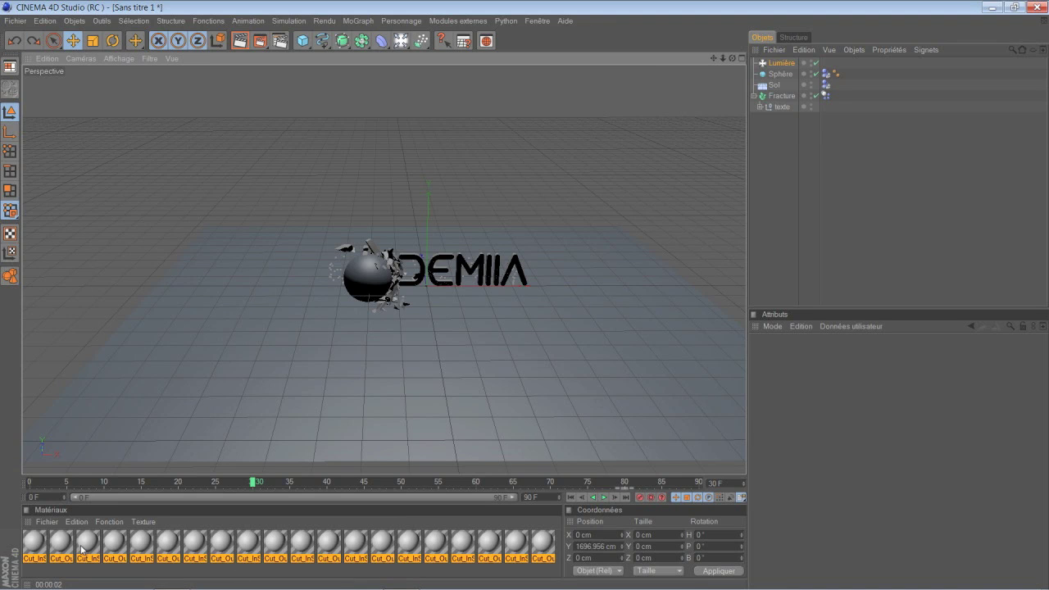
Create a new material and set its base colour to dark red, RGB 128, 0, 0.
click(53, 577)
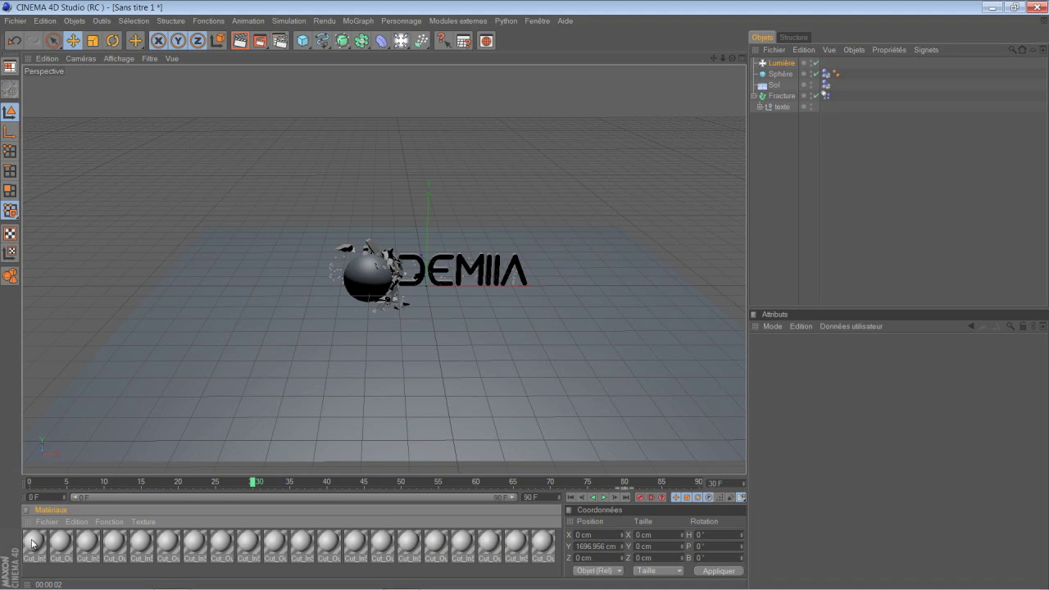
double_click(274, 577)
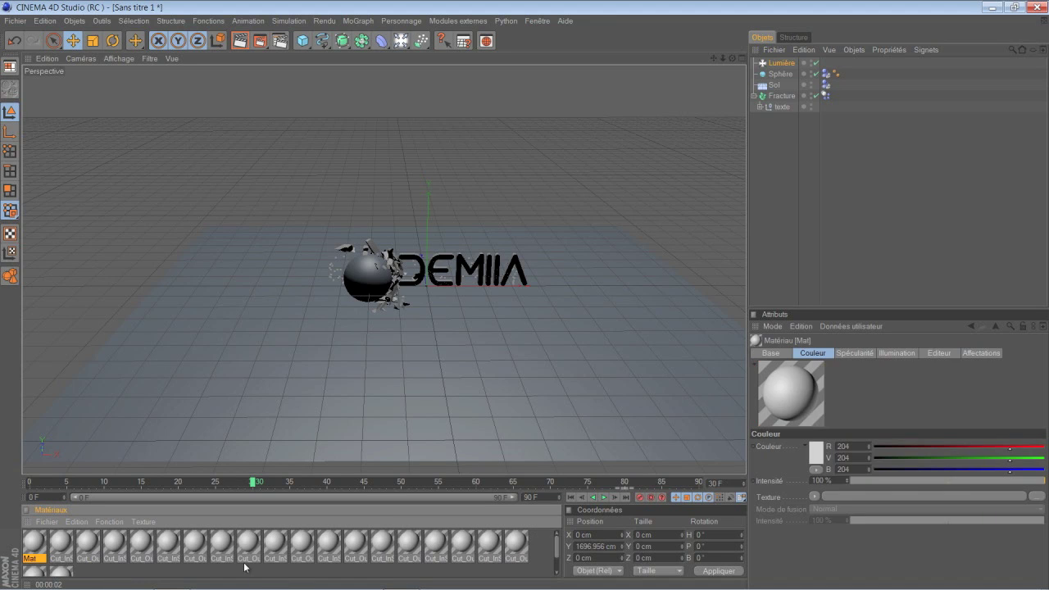
double_click(42, 545)
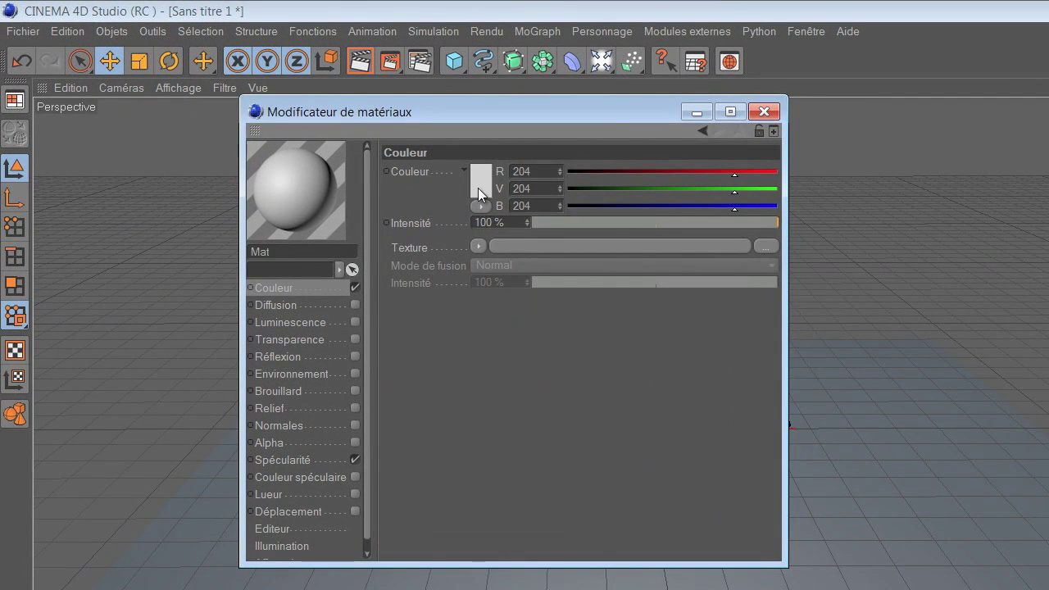
click(474, 193)
drag(406, 175, 491, 174)
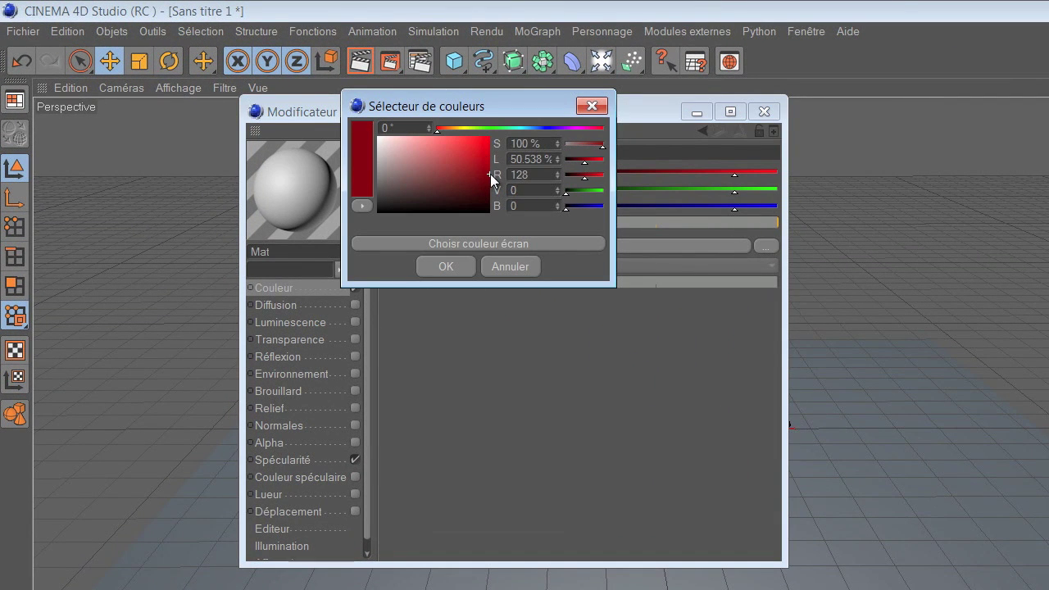
click(446, 267)
Enable the new material's luminescence with a colour of RGB 134, 0, 0 and close the material editor.
click(355, 322)
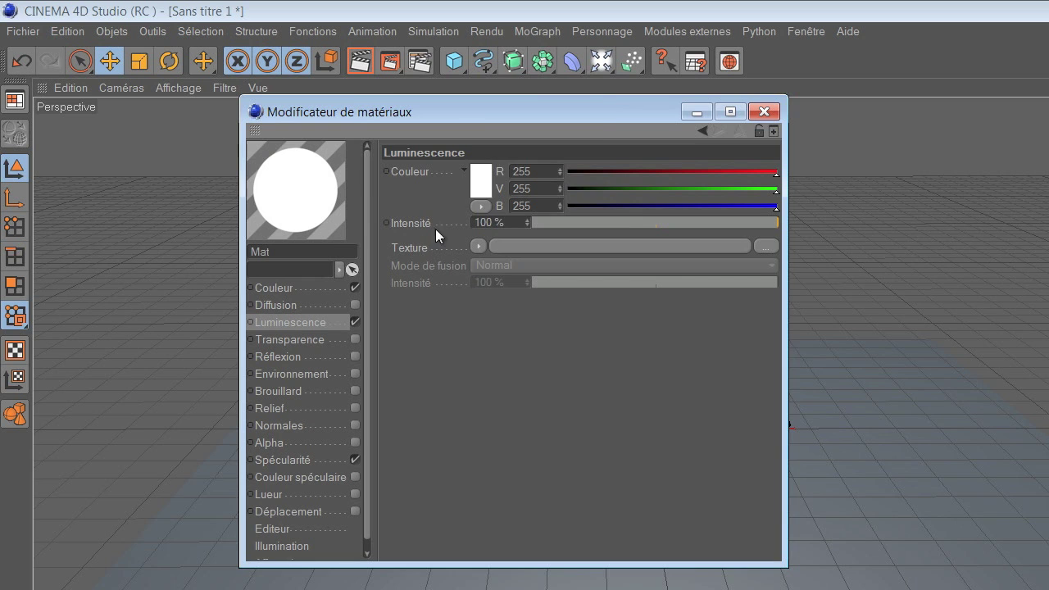
click(471, 182)
drag(469, 187, 501, 158)
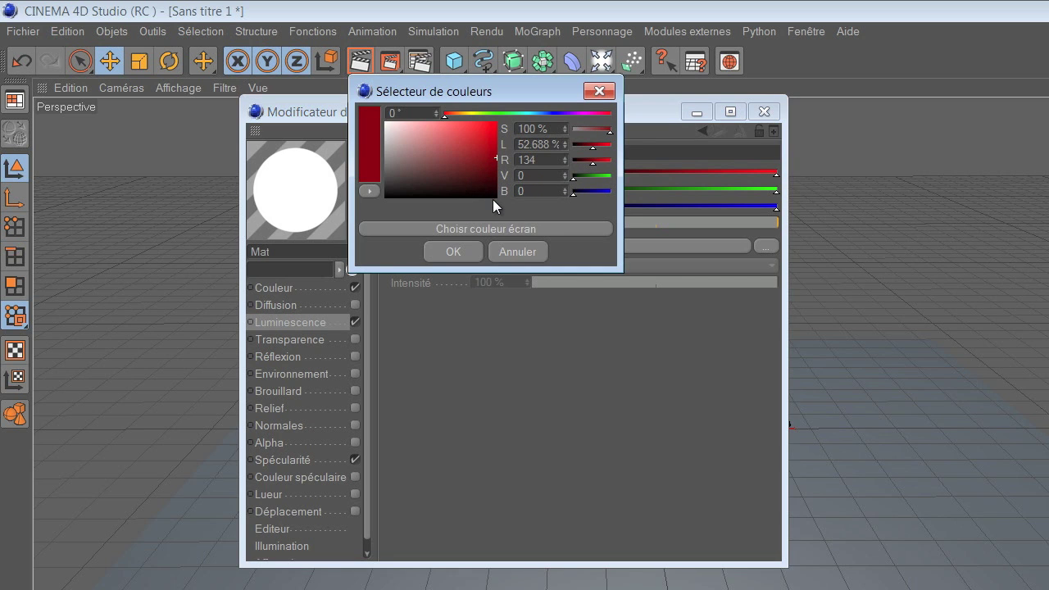
click(453, 252)
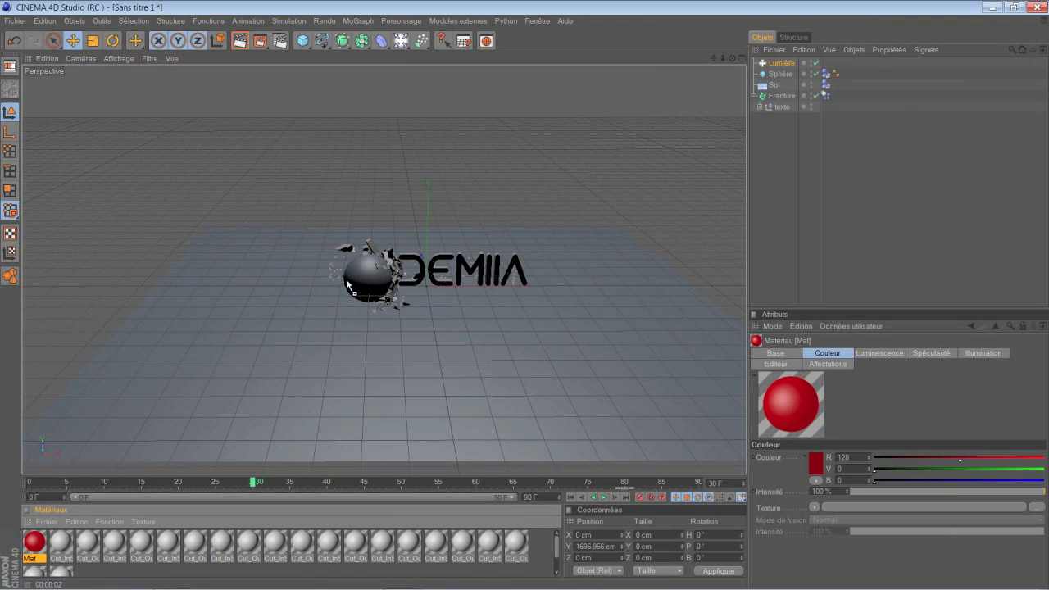
Apply the red material to the sphere and render the view.
drag(348, 286, 350, 287)
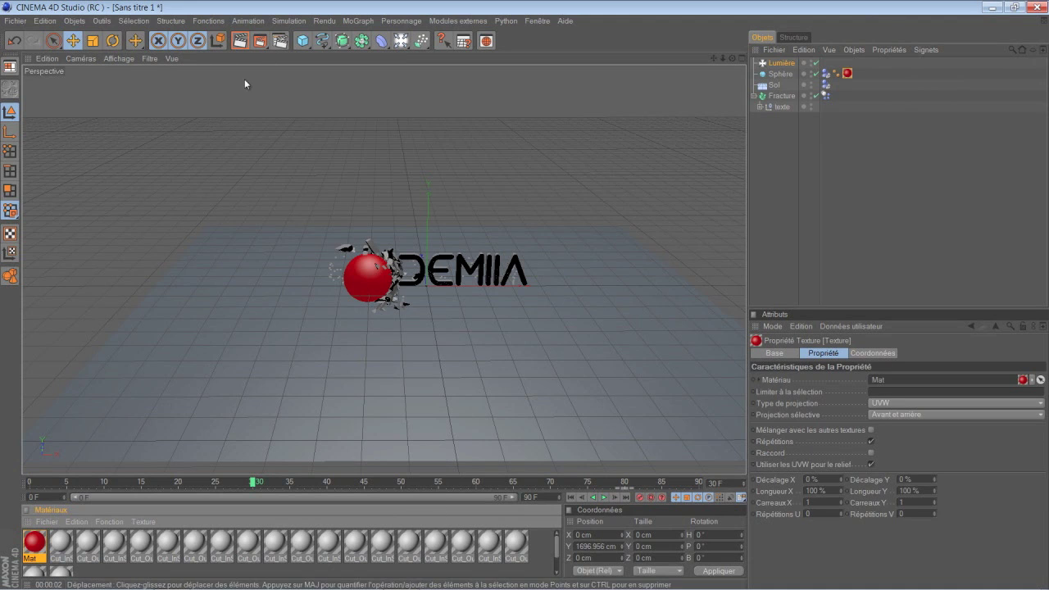
click(239, 41)
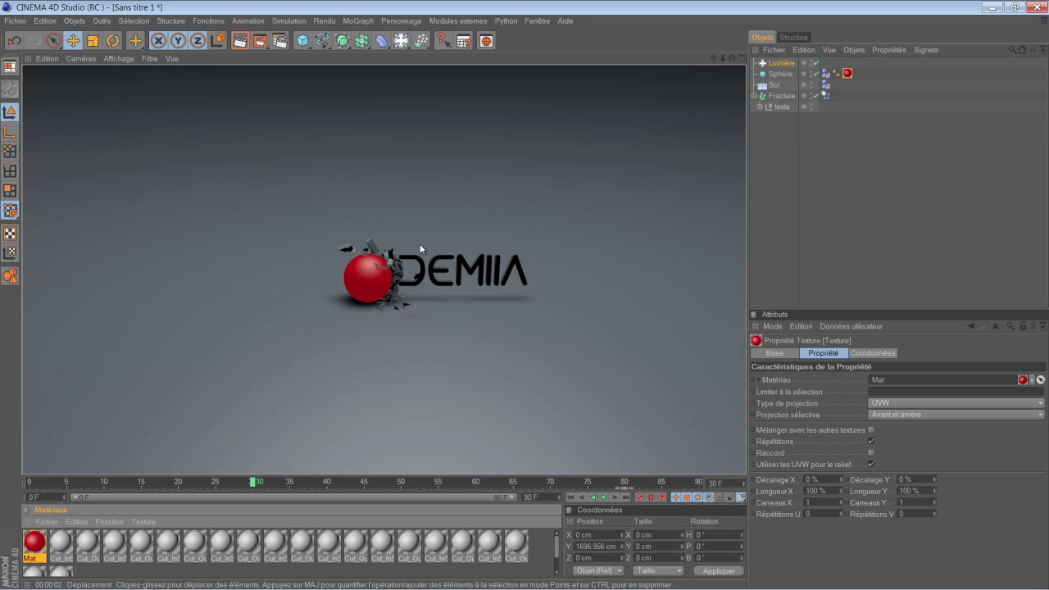
click(360, 206)
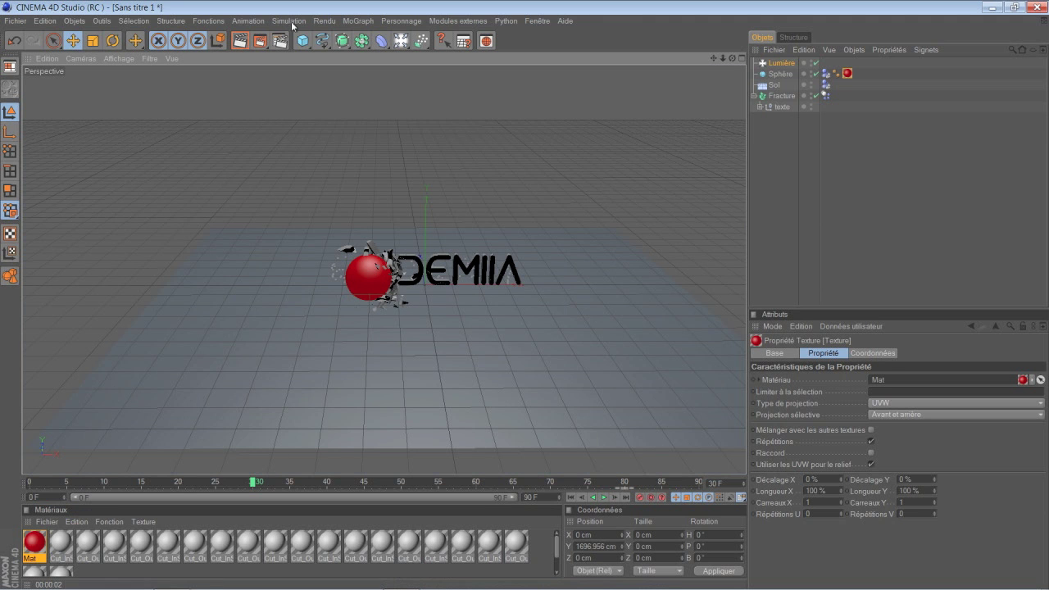
Add the Illumination globale and Occlusion ambiante effects to the render settings.
click(278, 40)
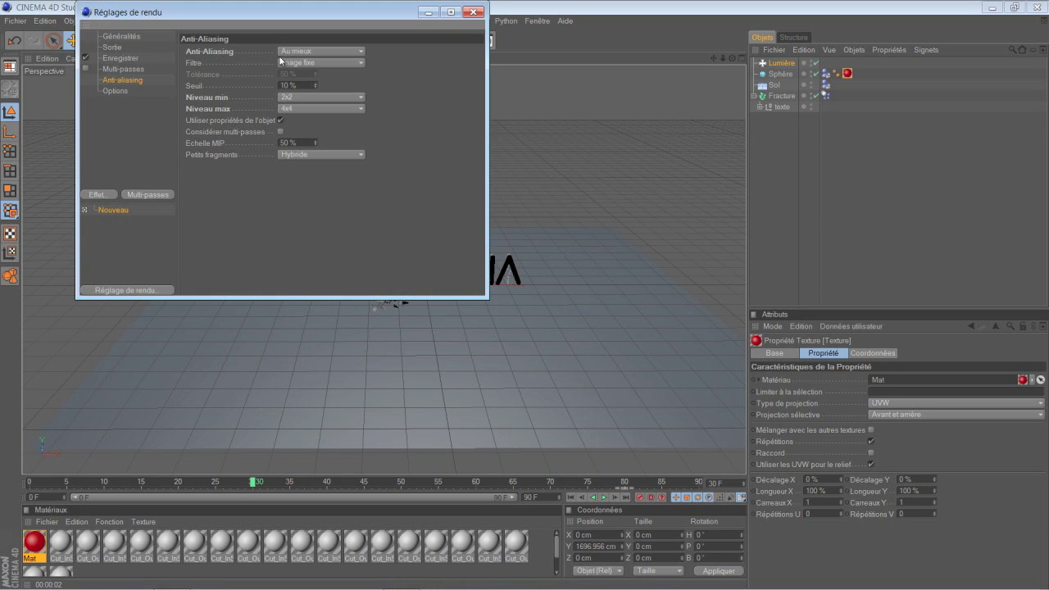
click(96, 196)
click(149, 375)
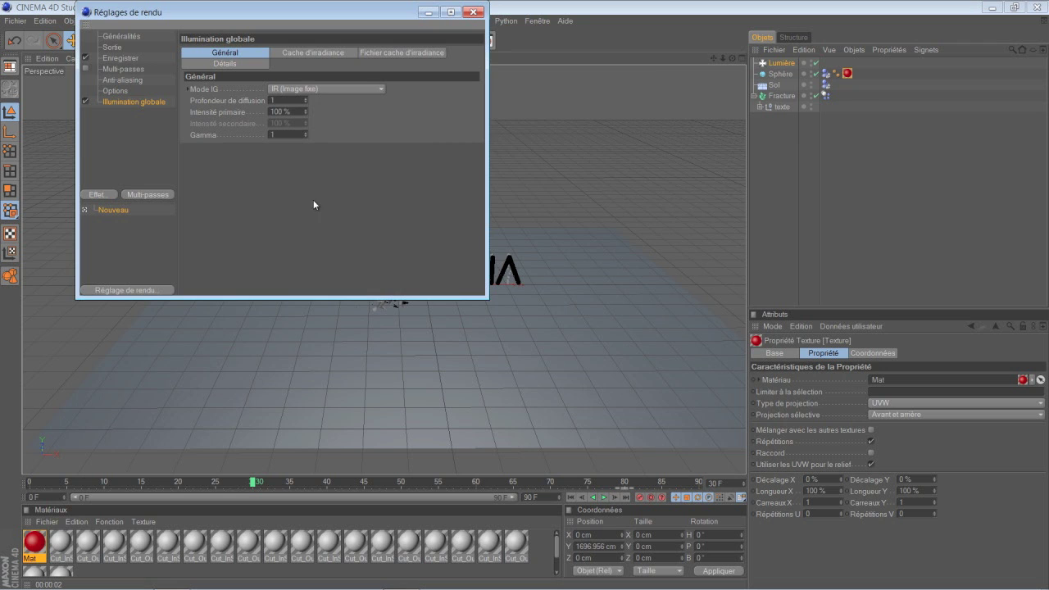
click(98, 196)
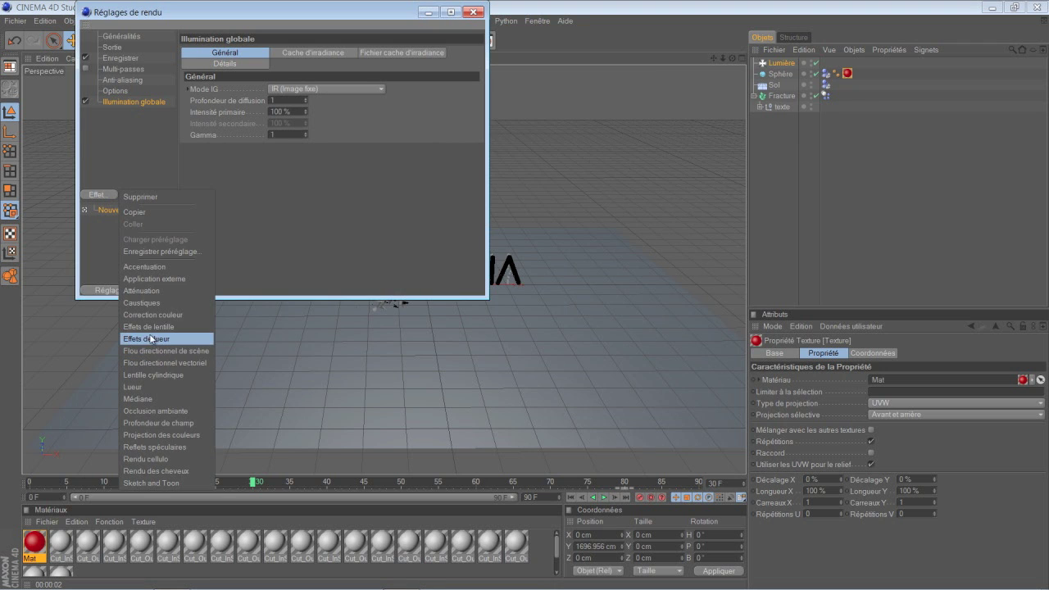
click(170, 411)
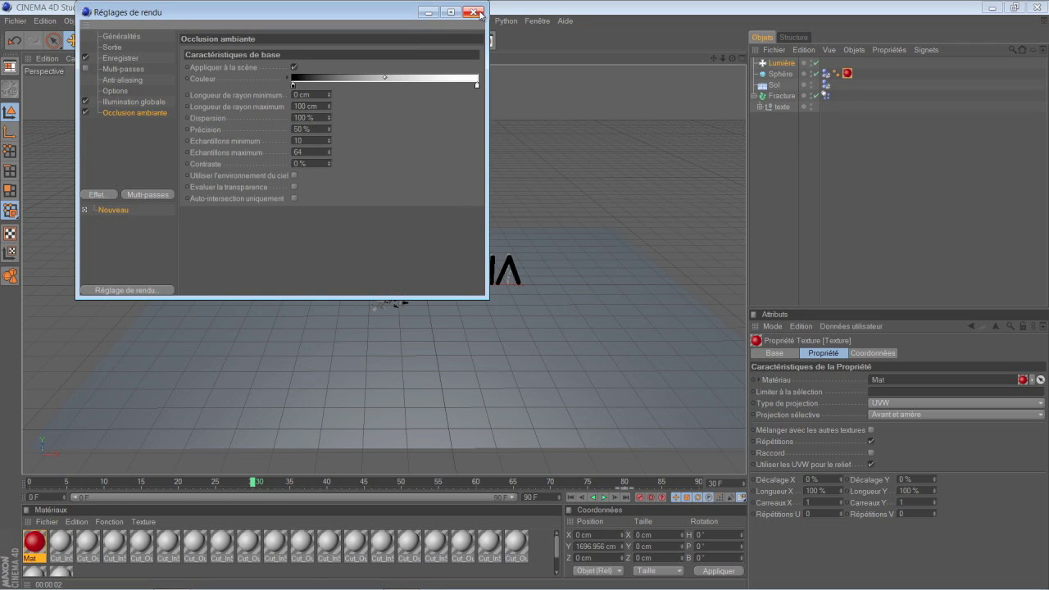
Enable automatic saving of the global illumination's irradiance cache file, close the render settings and render the view.
click(137, 103)
click(375, 54)
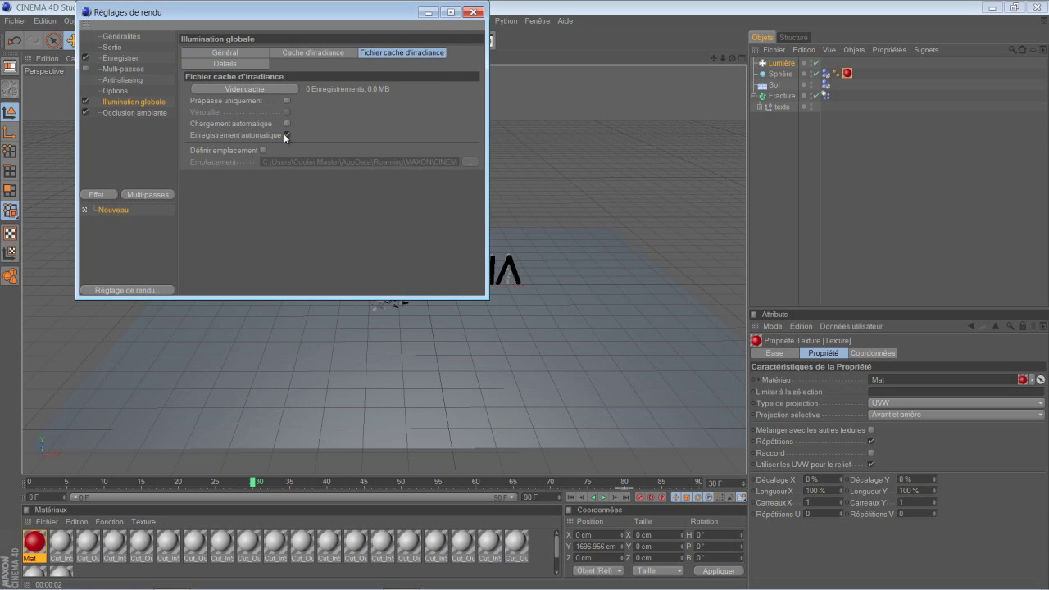
click(473, 12)
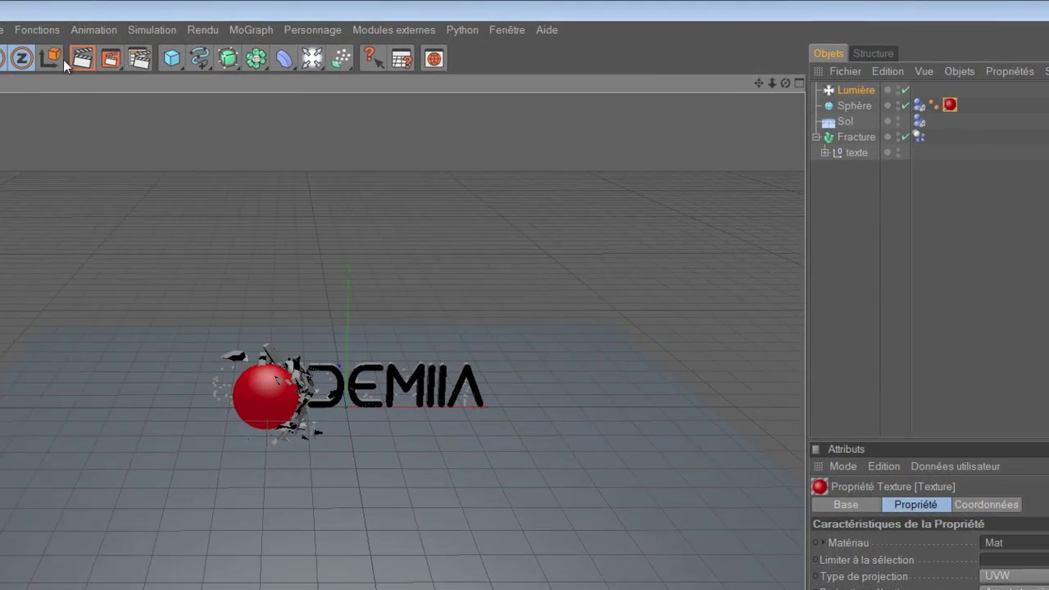
click(225, 42)
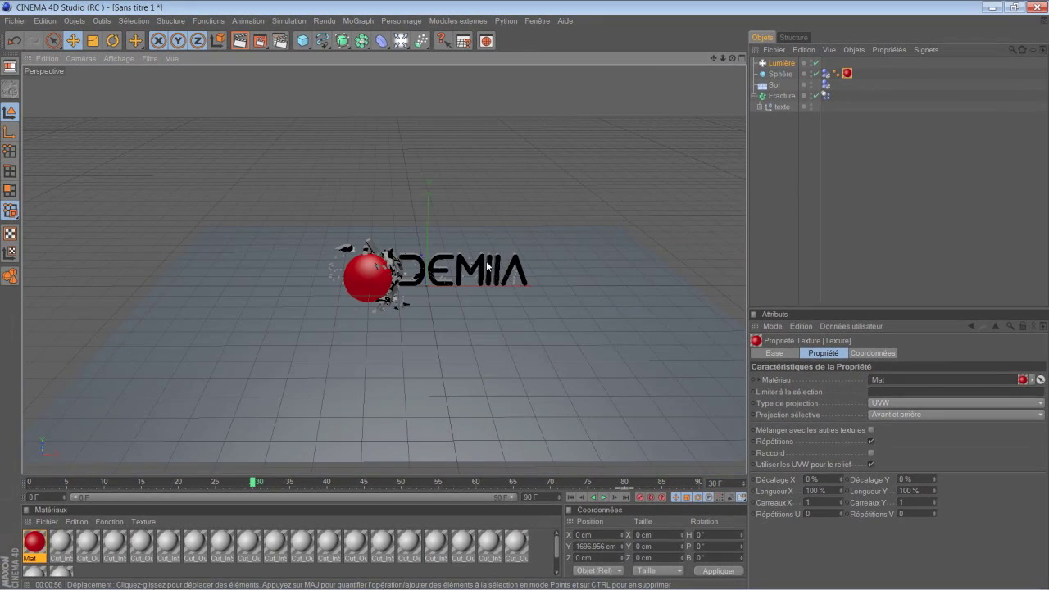
Enable colour temperature on the Lumière object, set it to 6593, and render a region around the sphere and text.
click(782, 63)
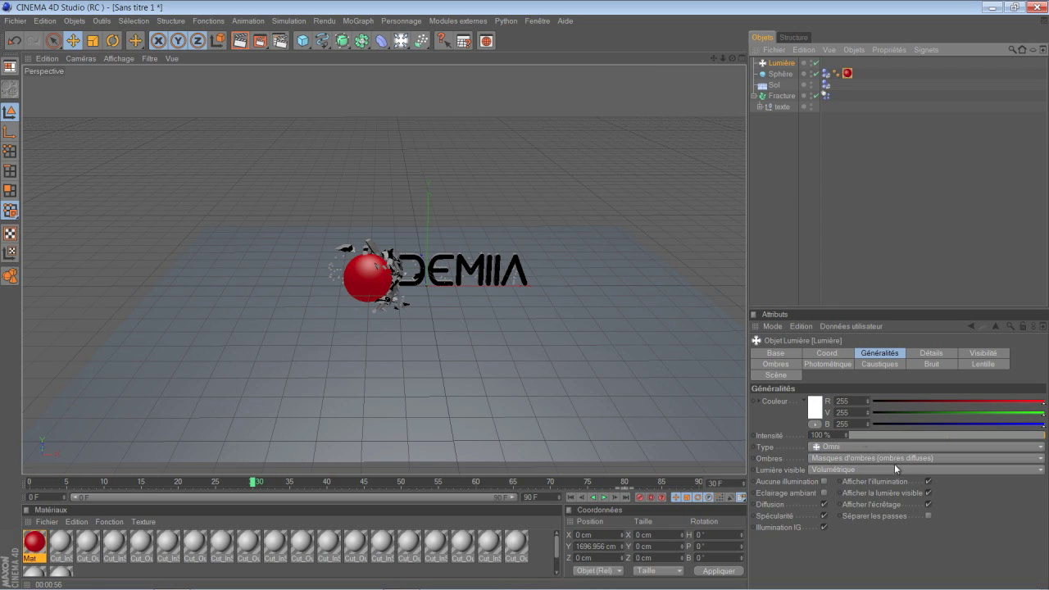
click(763, 403)
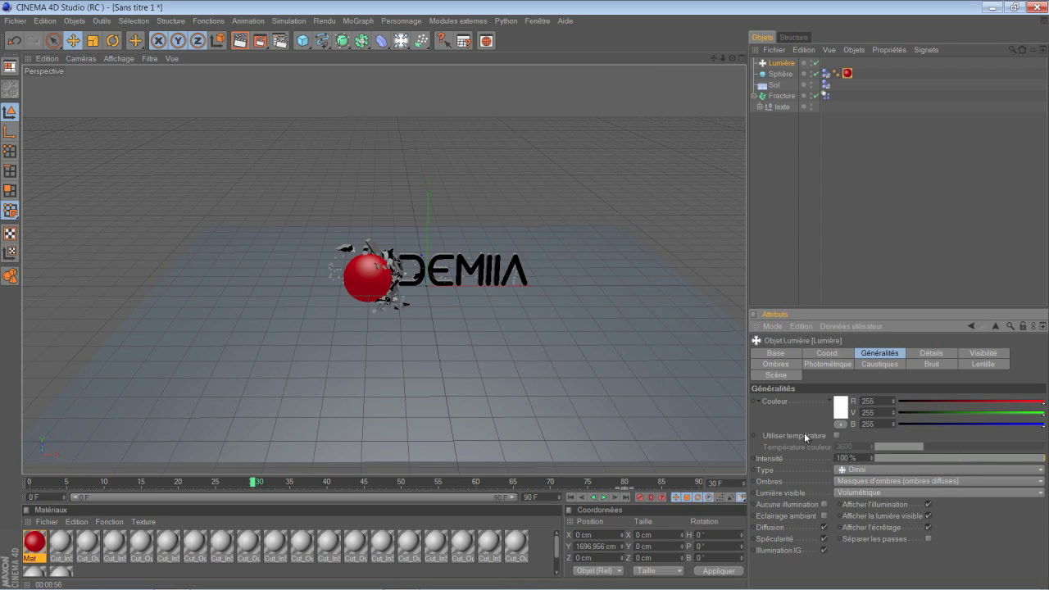
click(837, 436)
drag(924, 449, 1007, 448)
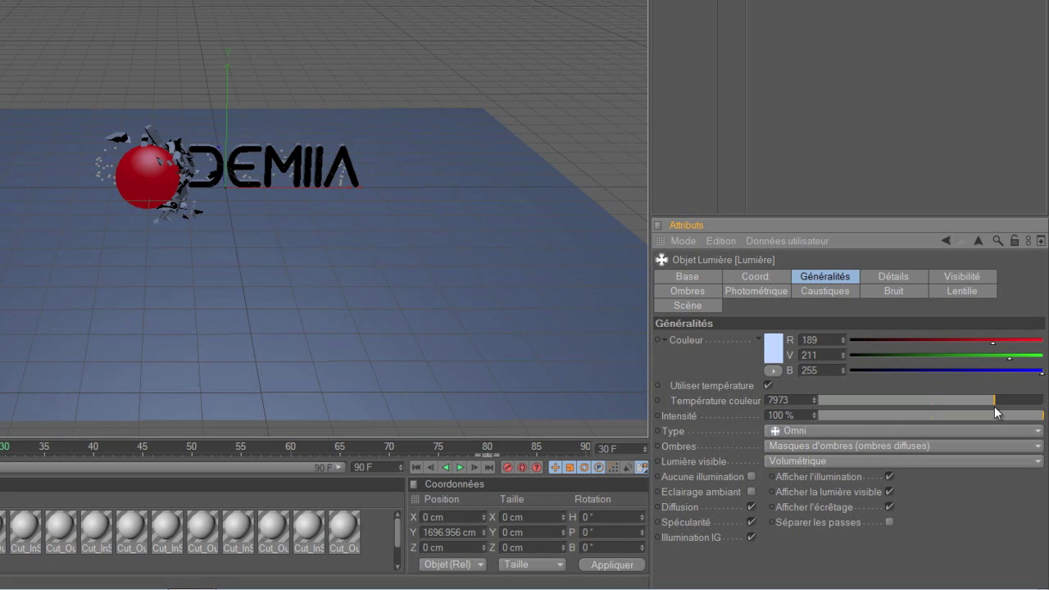
drag(994, 407, 960, 408)
drag(45, 63, 408, 259)
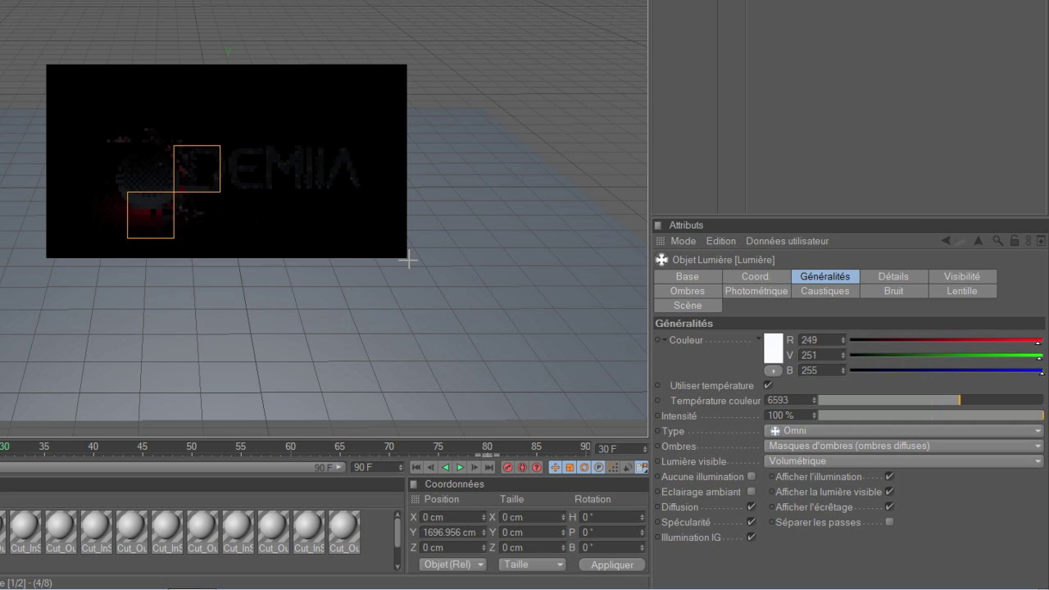